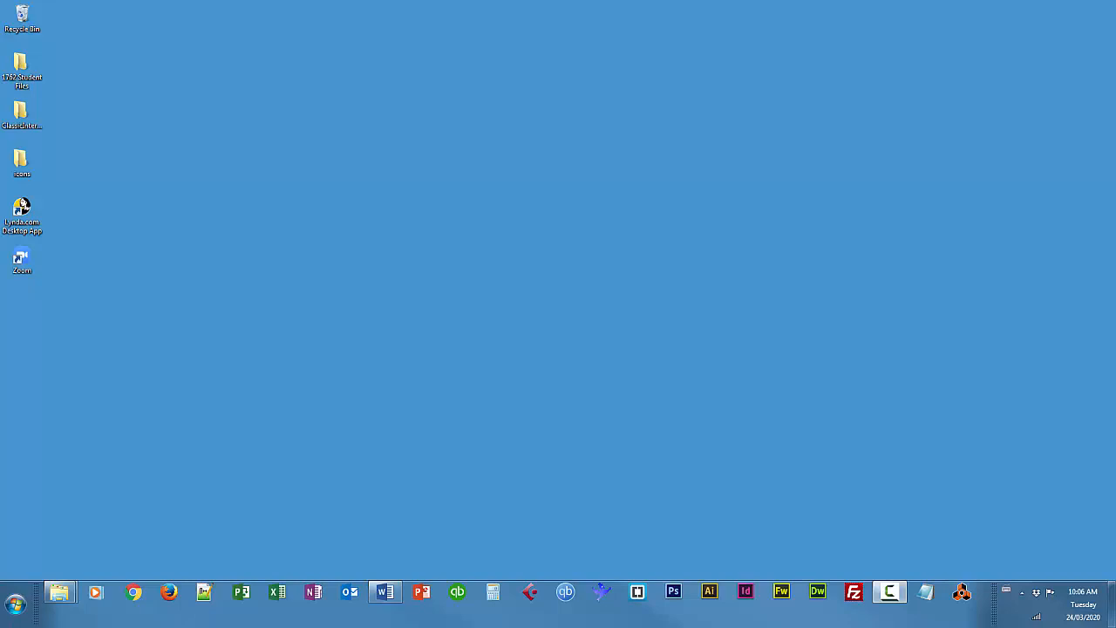
# Step: Start QuickBooks, postponing the software update, and log in to the Classic Interiors Ltd. company file with the administrator password
pyautogui.click(457, 592)
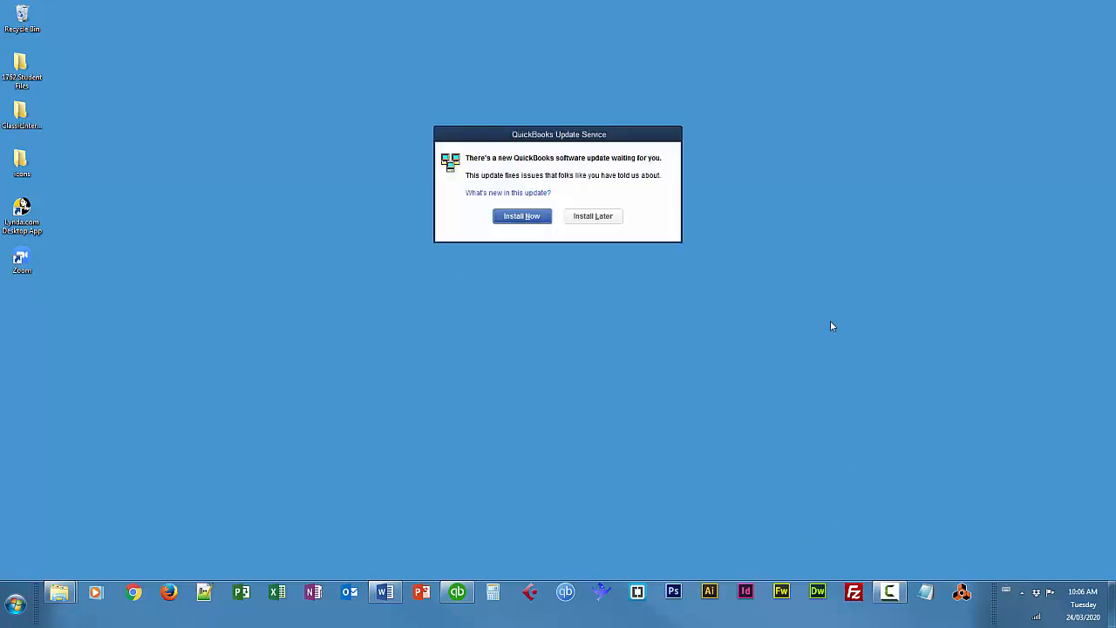
pyautogui.click(603, 219)
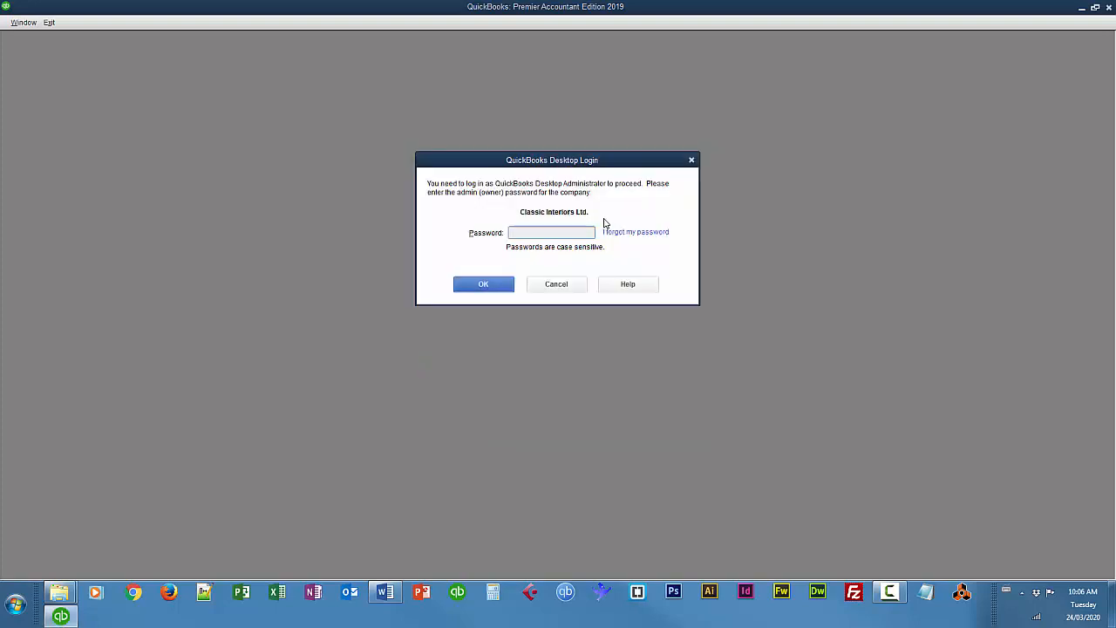
pyautogui.moveTo(608, 165); pyautogui.dragTo(608, 213)
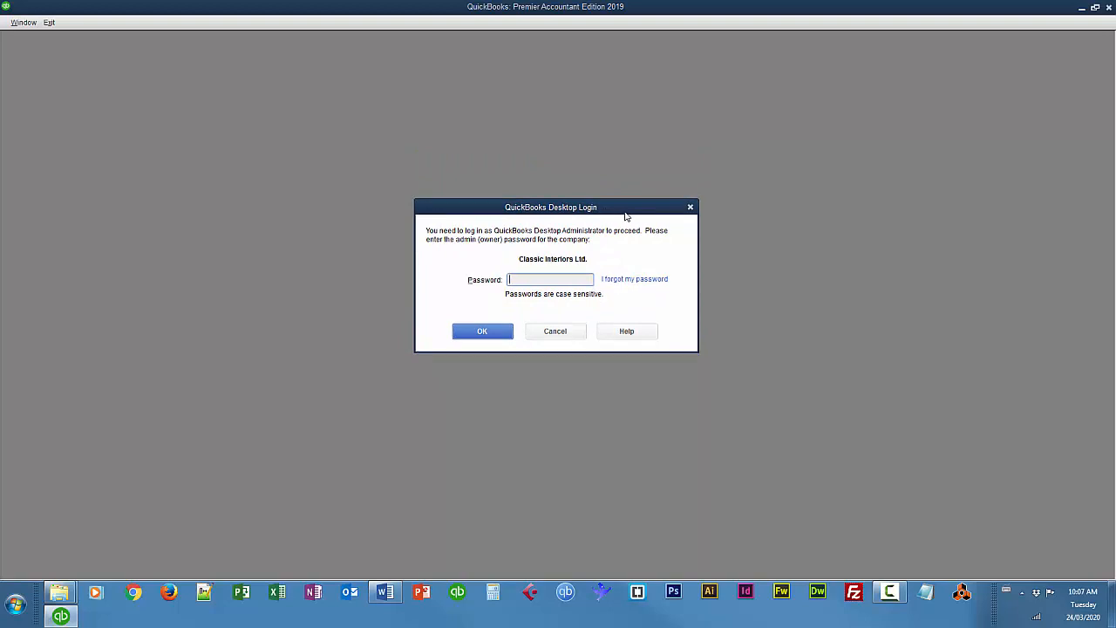
pyautogui.write('*********')
pyautogui.click(483, 331)
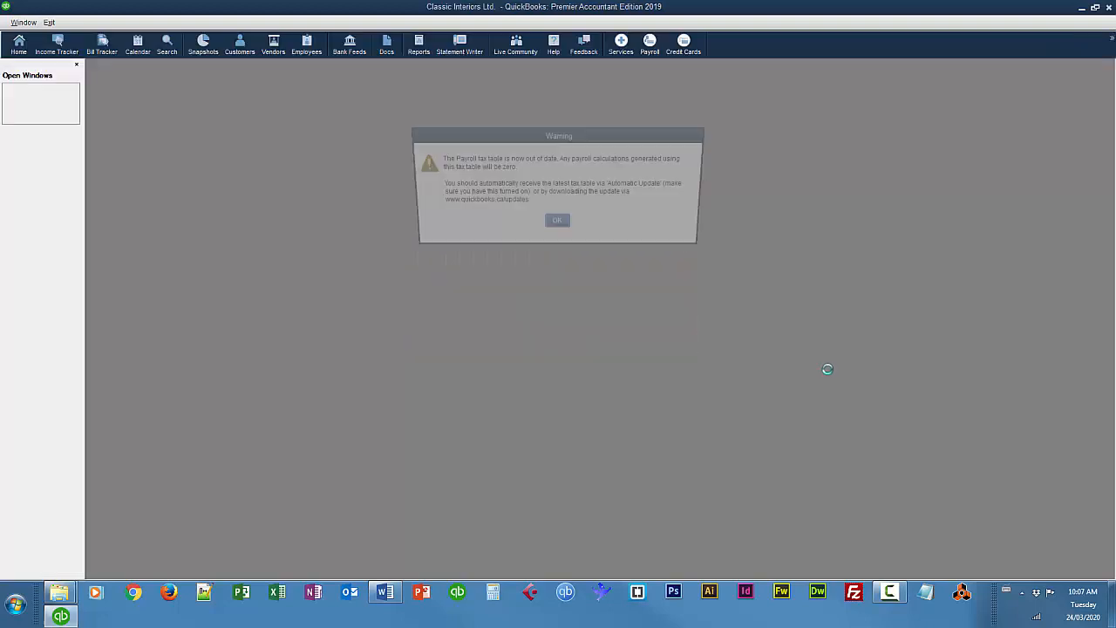
pyautogui.moveTo(662, 138)
pyautogui.mouseDown()
pyautogui.moveTo(657, 155)
pyautogui.moveTo(664, 149)
pyautogui.mouseUp()
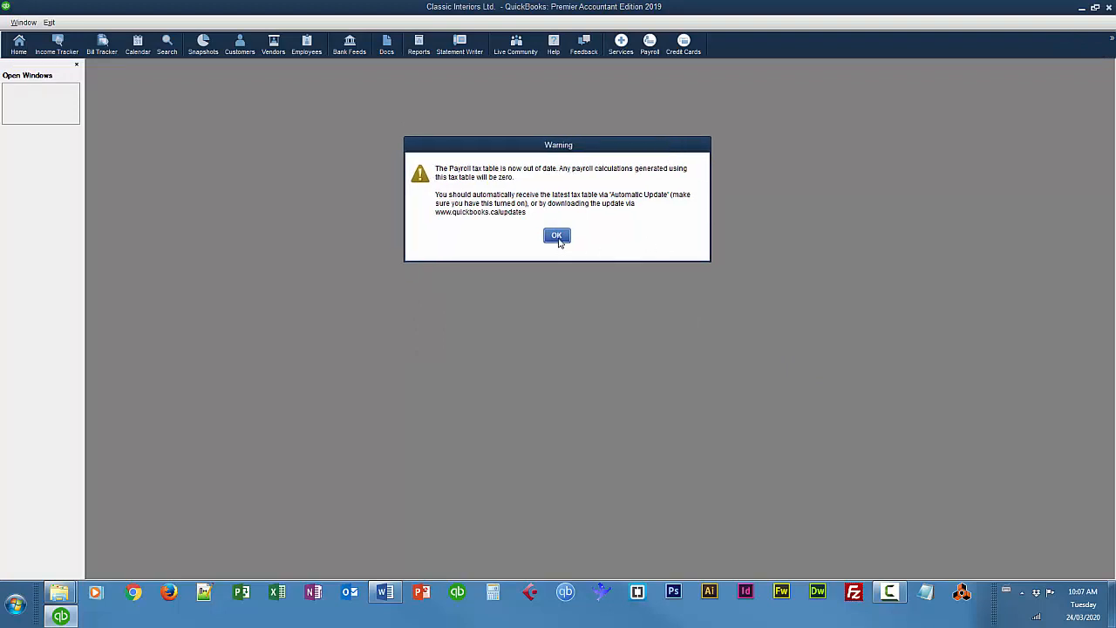
pyautogui.click(556, 237)
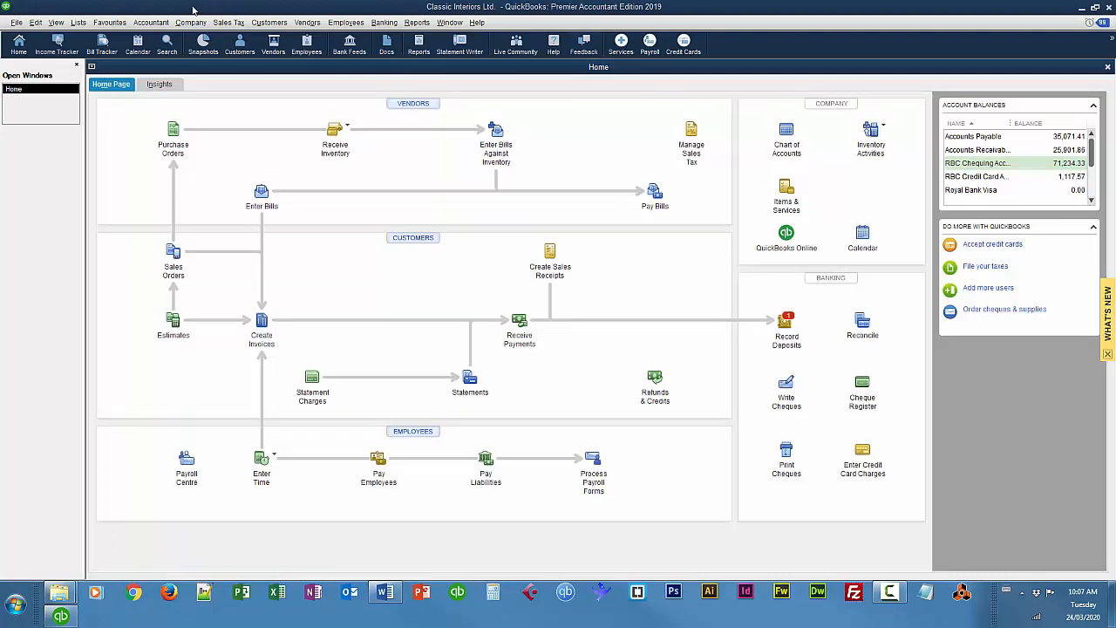
pyautogui.click(55, 23)
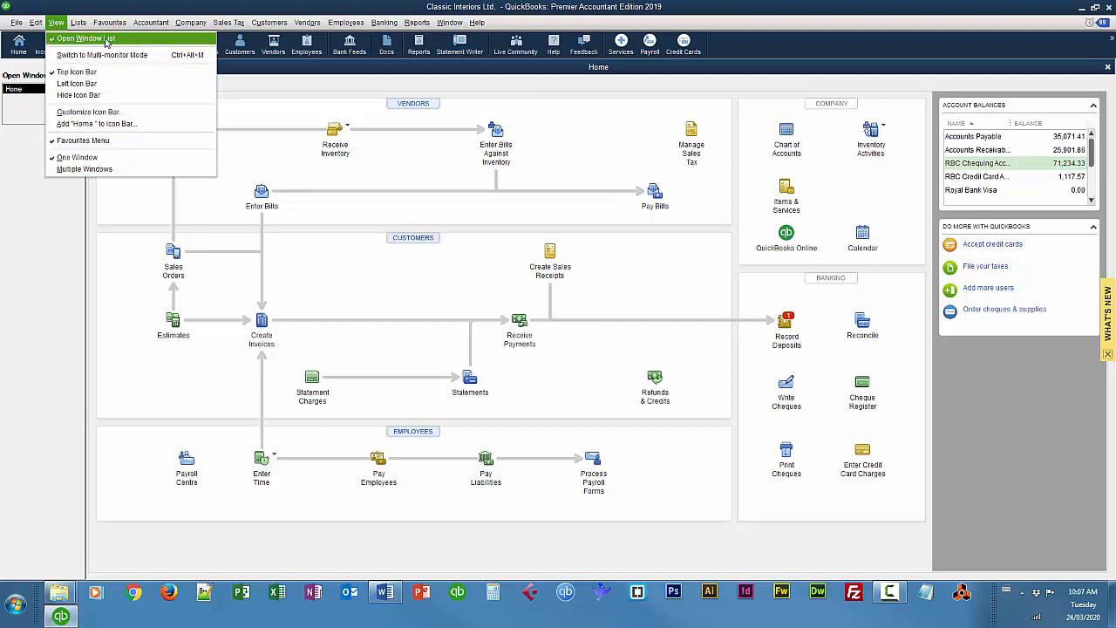
pyautogui.click(53, 26)
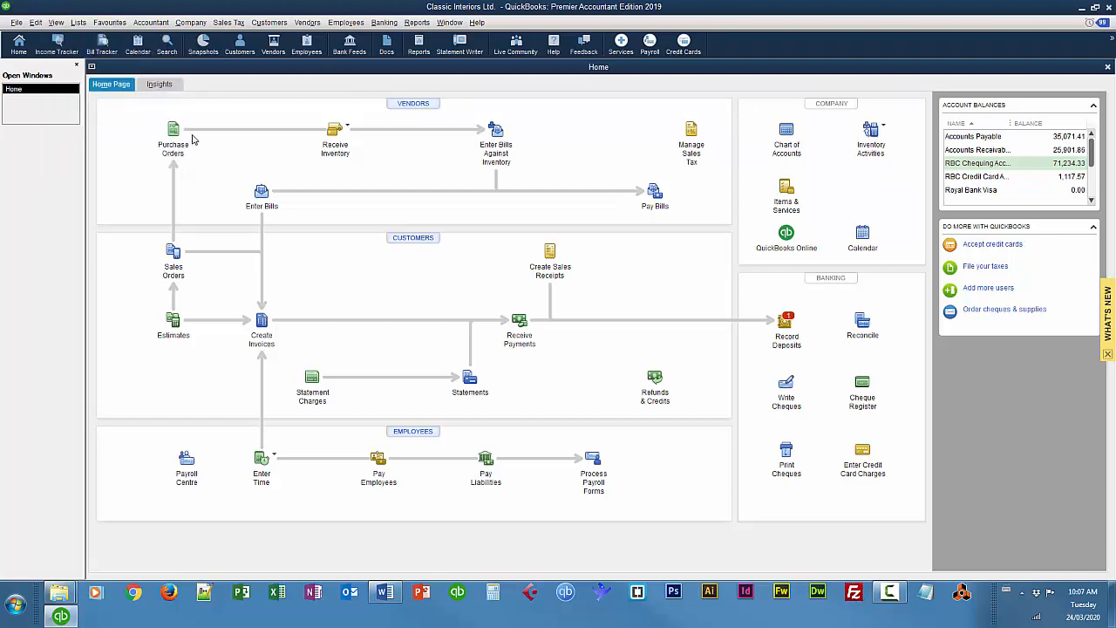
# Step: Create a new 2016 Profit and Loss budget from scratch with no additional criteria
pyautogui.click(192, 27)
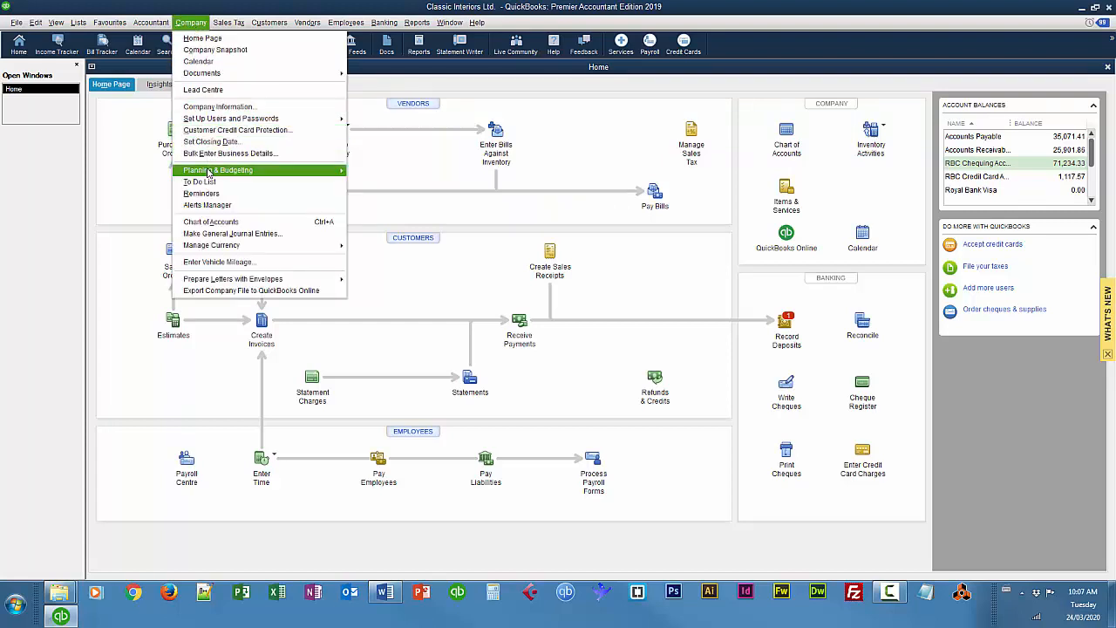
pyautogui.moveTo(211, 172)
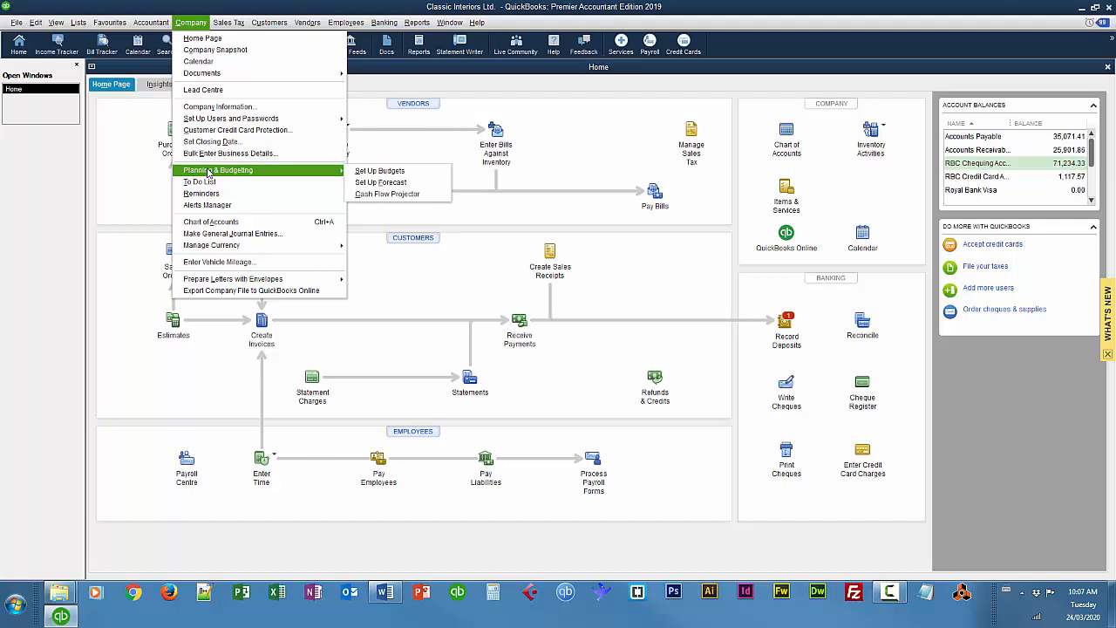
pyautogui.click(381, 172)
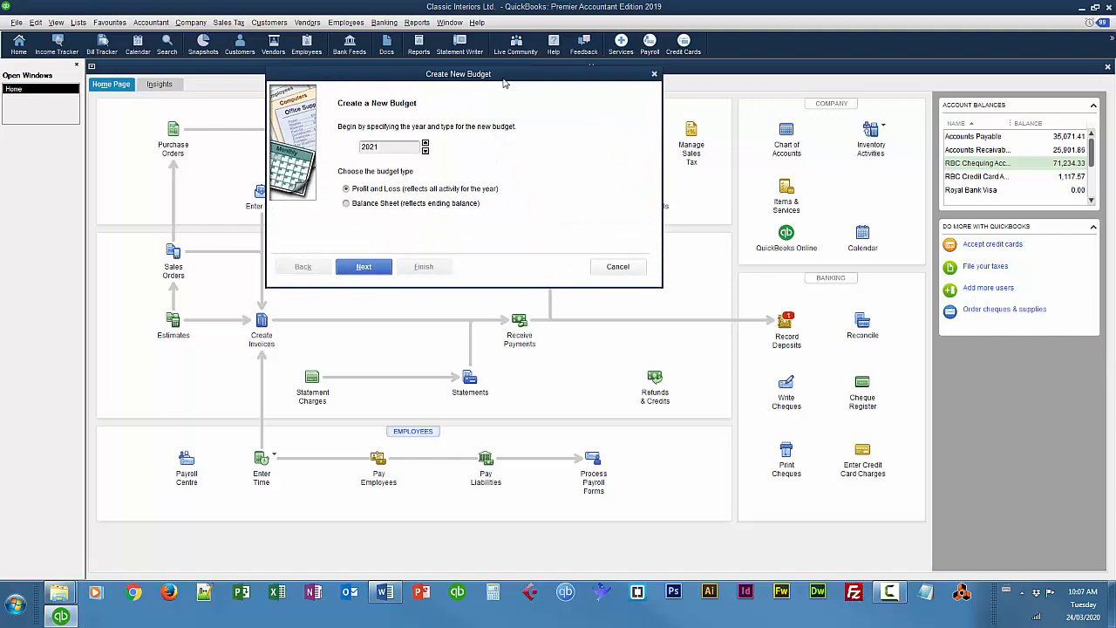
pyautogui.moveTo(509, 81); pyautogui.dragTo(603, 202)
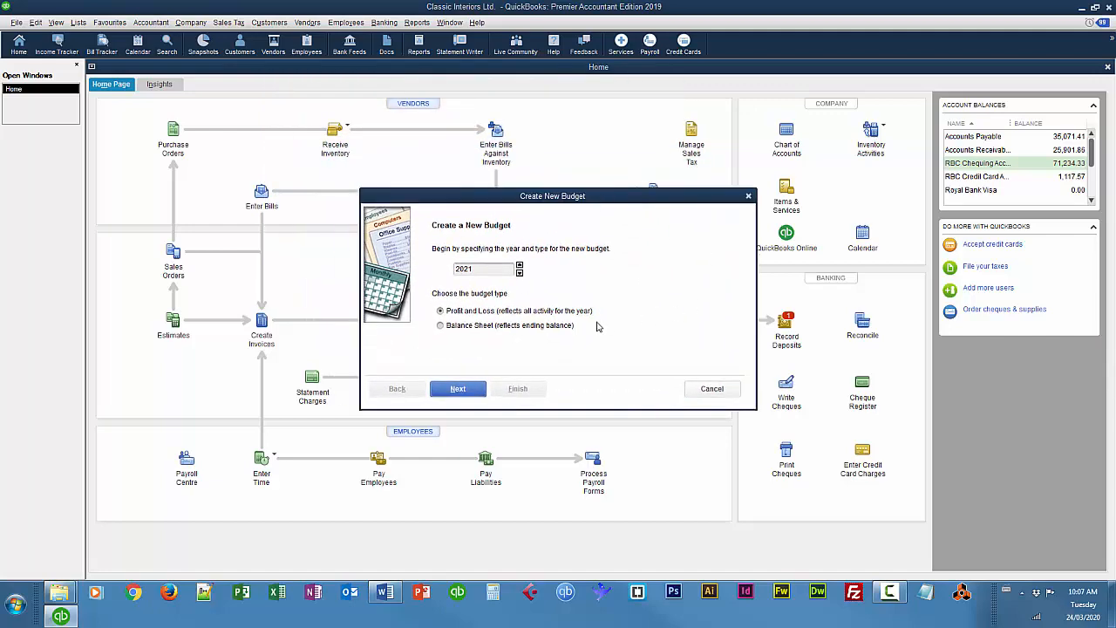
pyautogui.click(520, 274)
pyautogui.click(466, 394)
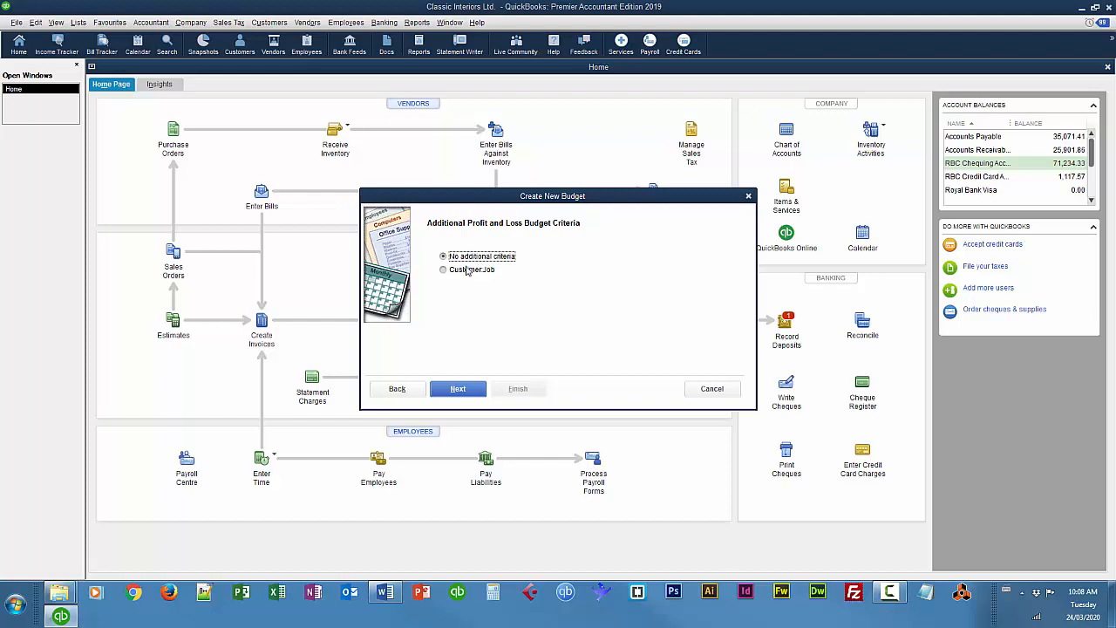
pyautogui.click(475, 388)
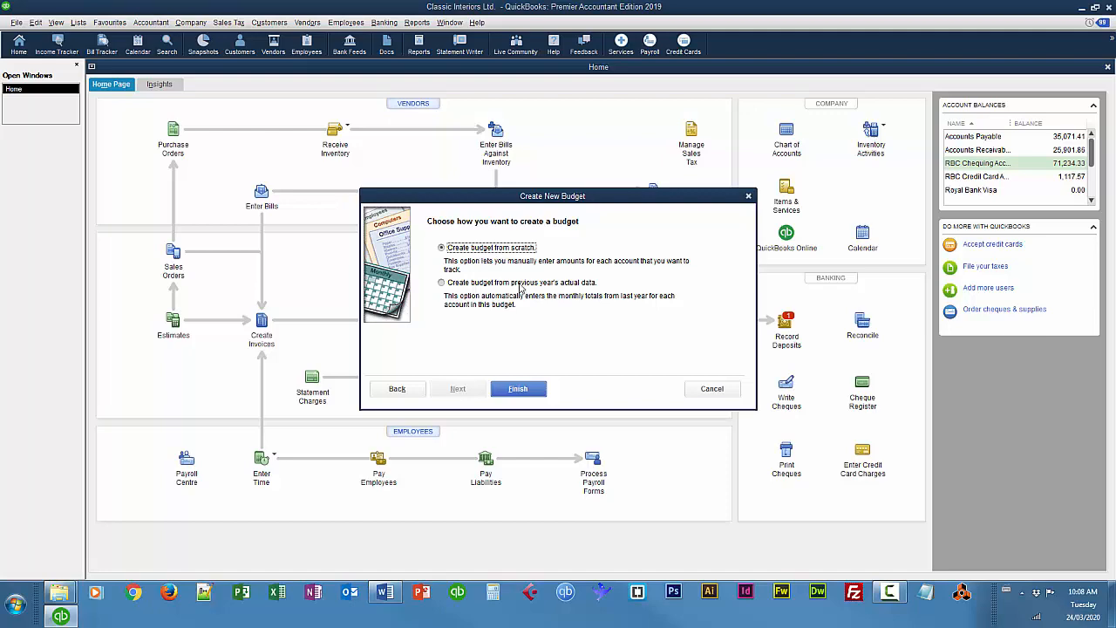
pyautogui.click(536, 395)
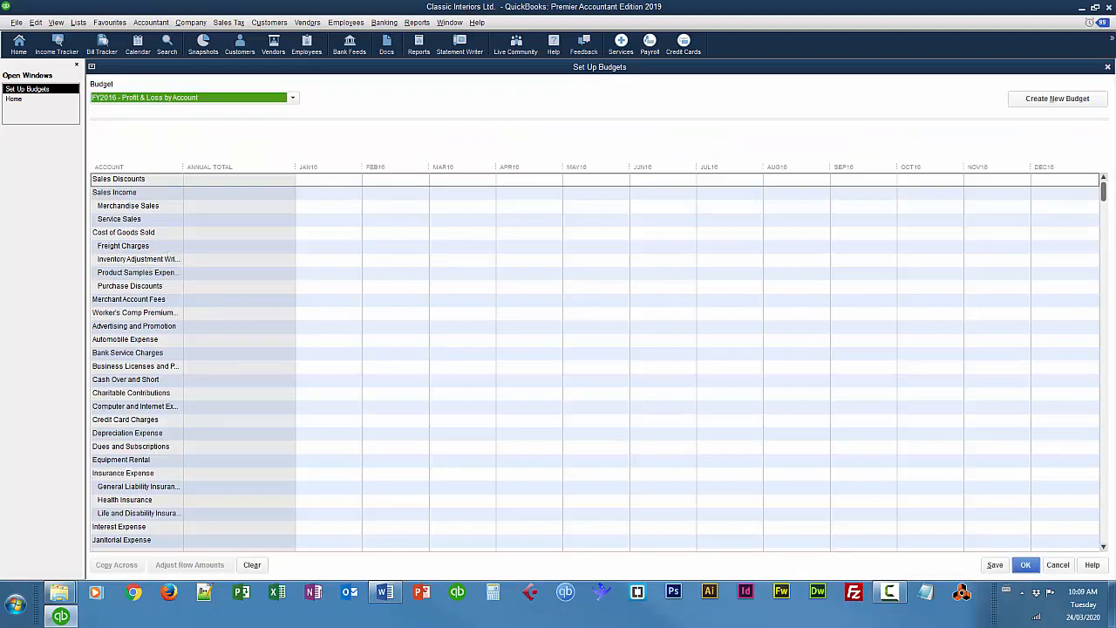
# Step: Budget 20,000 for Merchandise Sales in January and copy the amount across the remaining months
pyautogui.moveTo(1103, 196)
pyautogui.mouseDown()
pyautogui.moveTo(1104, 544)
pyautogui.moveTo(1103, 185)
pyautogui.mouseUp()
pyautogui.click(323, 207)
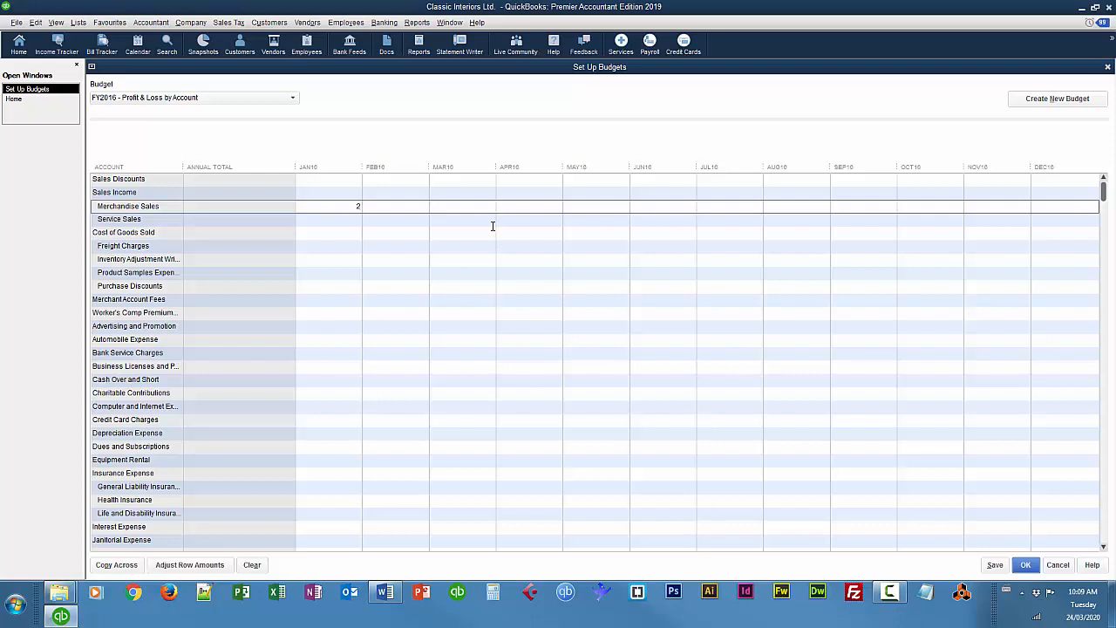
pyautogui.write('20000')
pyautogui.click(117, 564)
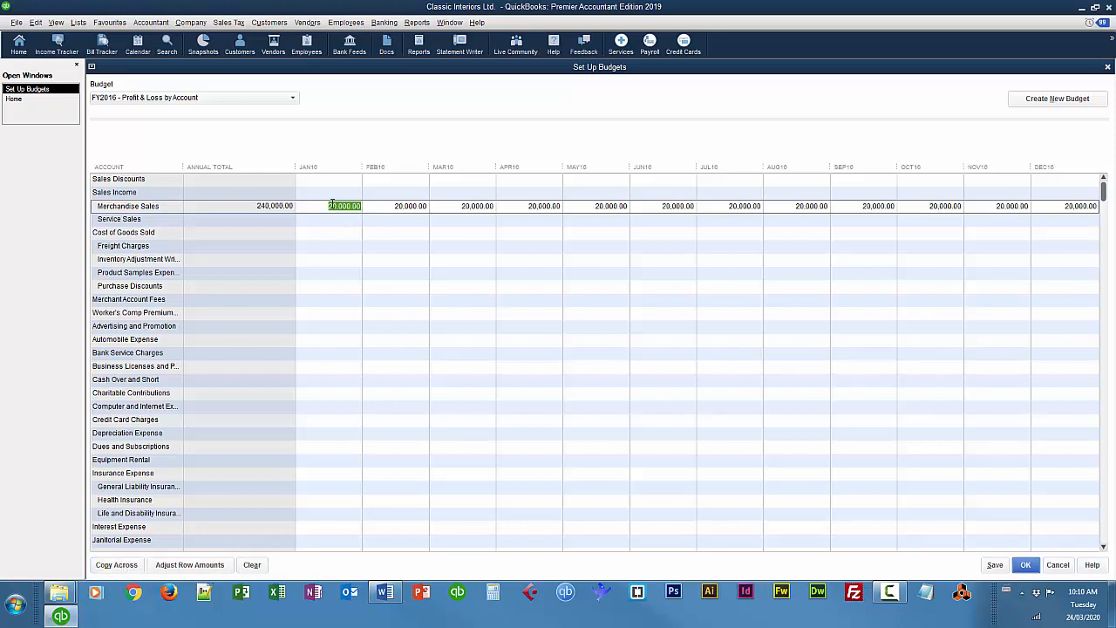
# Step: Try a Merchandise Sales budget of 25,000 from May onward, and copy January's amount back across the row
pyautogui.click(598, 206)
pyautogui.write('25000')
pyautogui.click(132, 565)
pyautogui.click(326, 206)
pyautogui.click(116, 563)
# Step: Budget 1,600 for Service Sales in every month from January, and save and close the budget
pyautogui.click(357, 220)
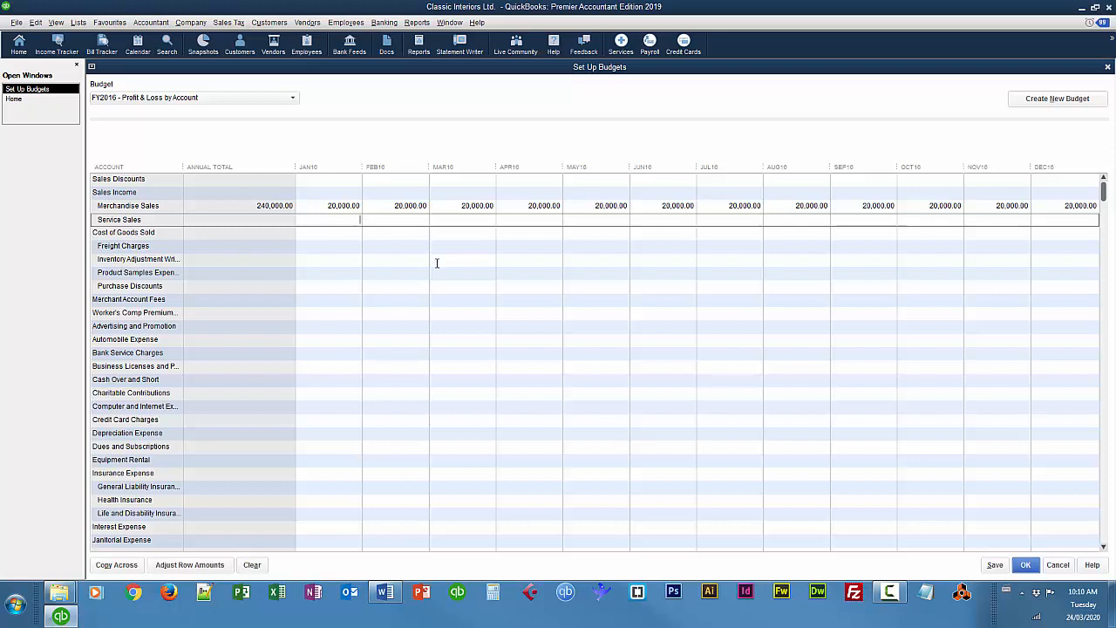
pyautogui.write('1600')
pyautogui.click(125, 565)
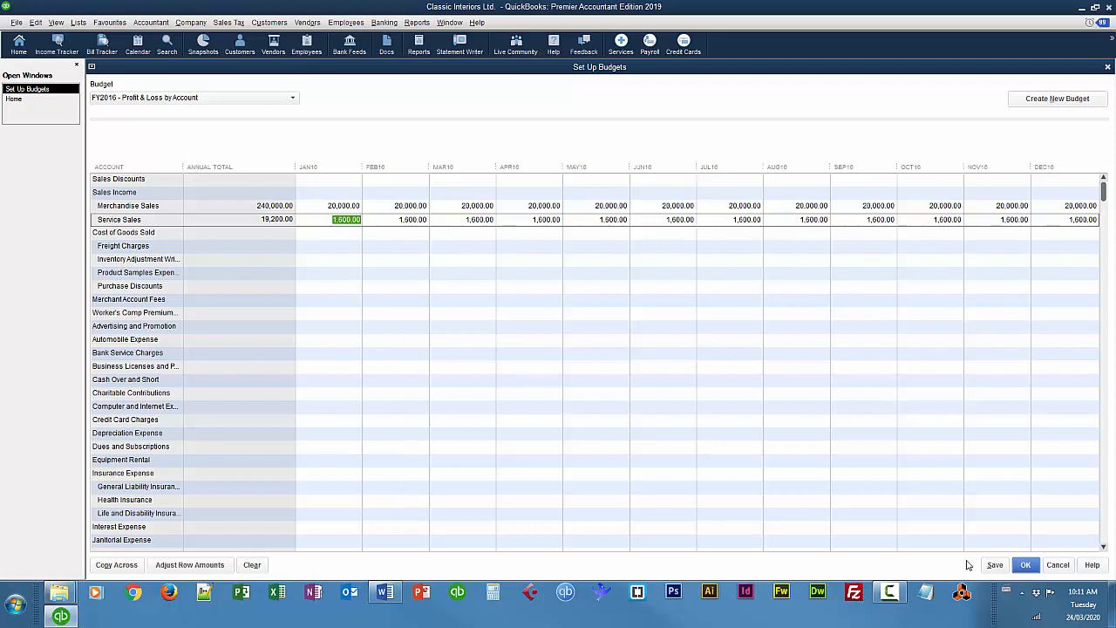
pyautogui.click(1025, 565)
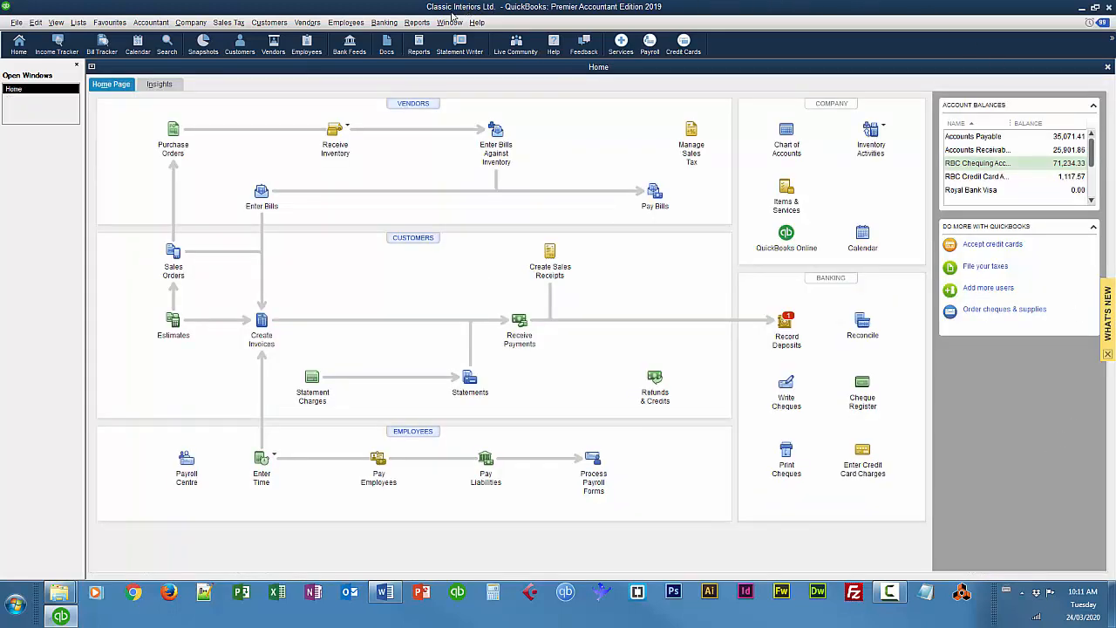
# Step: Generate a Budget vs. Actual report for the FY2016 Profit & Loss by Account budget, using the Account by Month layout
pyautogui.click(419, 23)
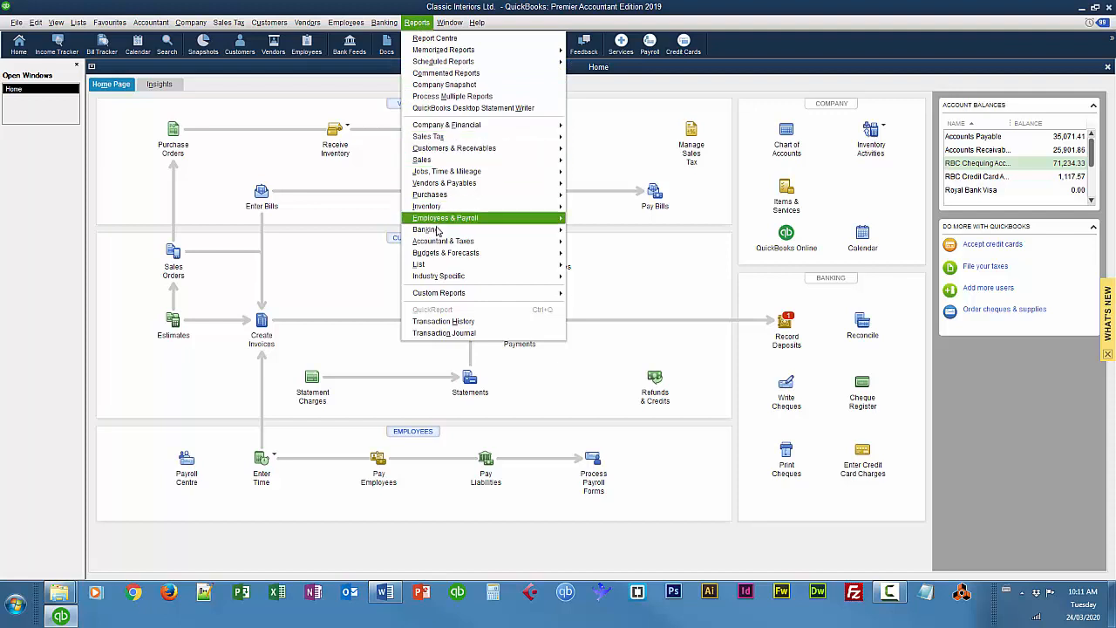
pyautogui.moveTo(440, 254)
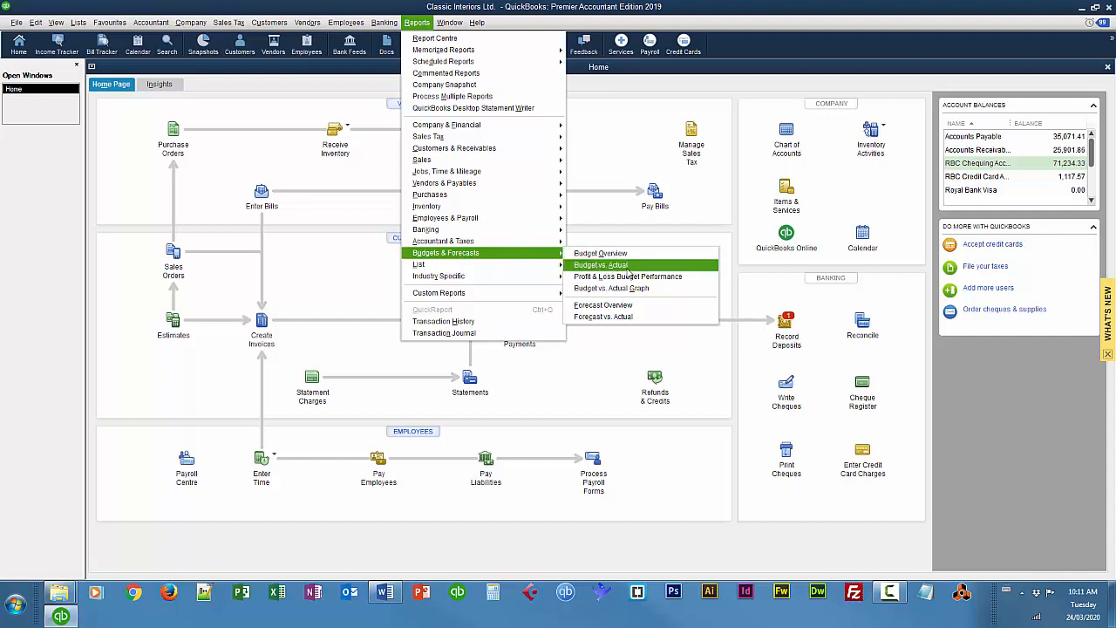
pyautogui.click(624, 269)
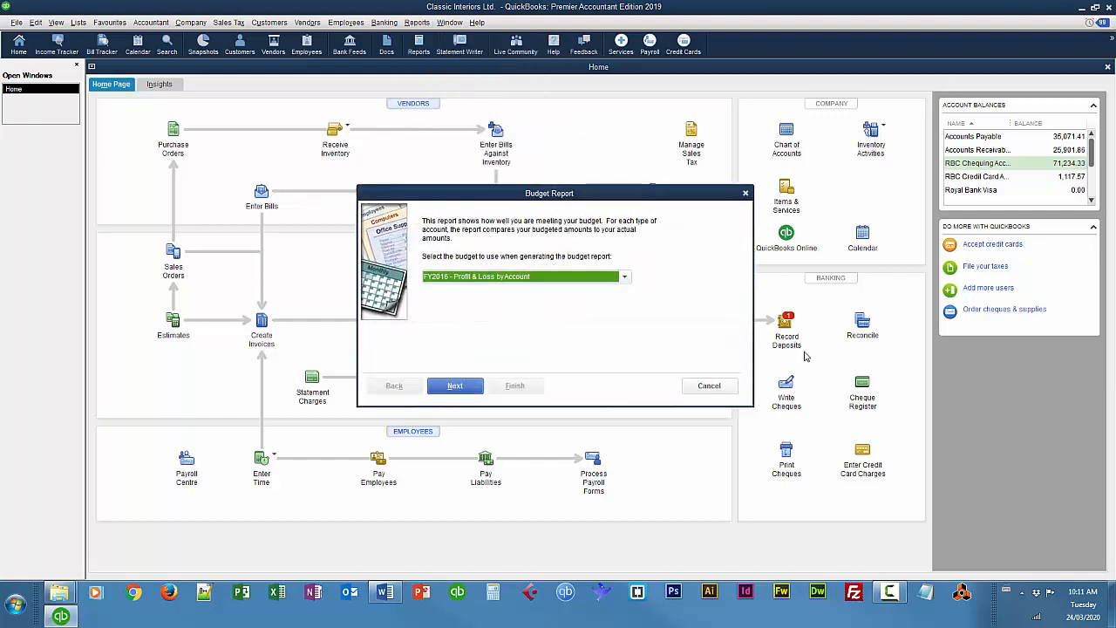
pyautogui.moveTo(583, 191); pyautogui.dragTo(643, 164)
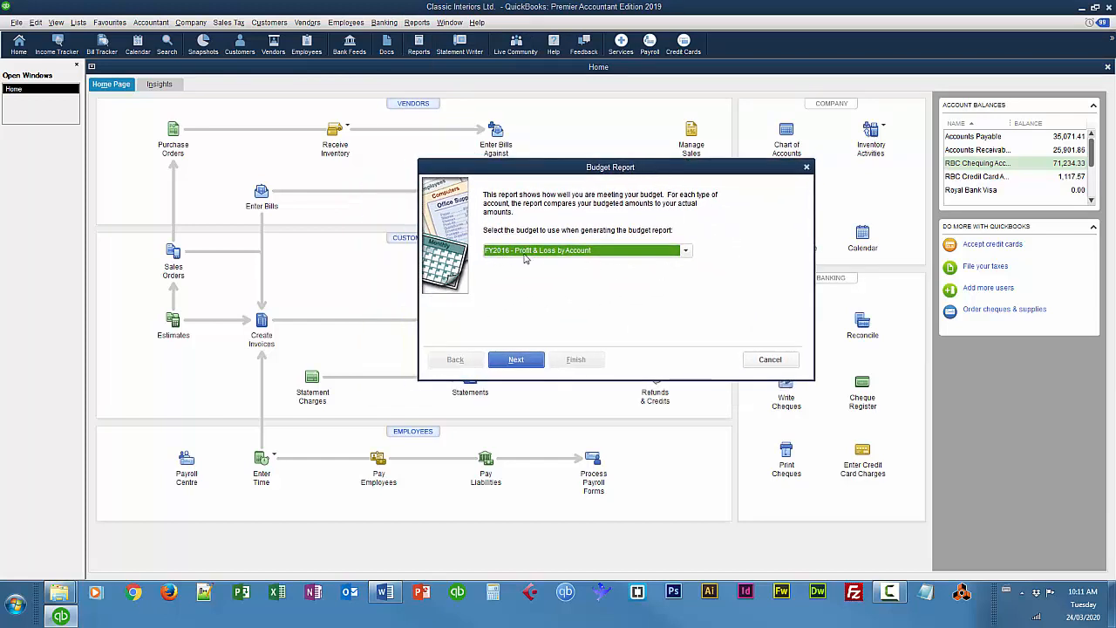
pyautogui.click(685, 251)
pyautogui.click(687, 253)
pyautogui.click(521, 365)
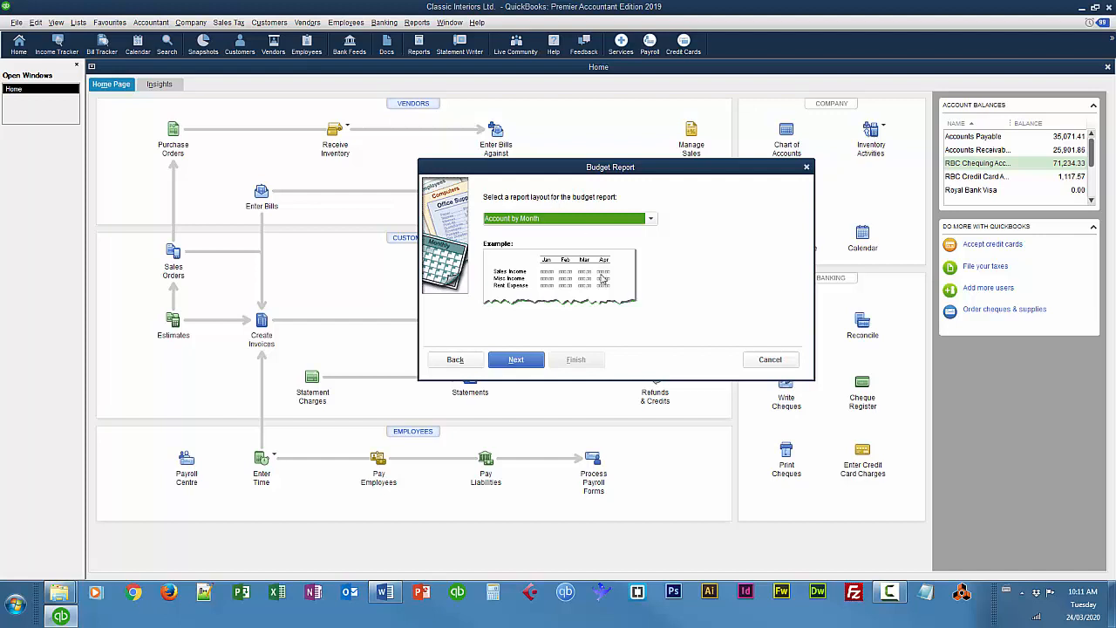
pyautogui.click(649, 220)
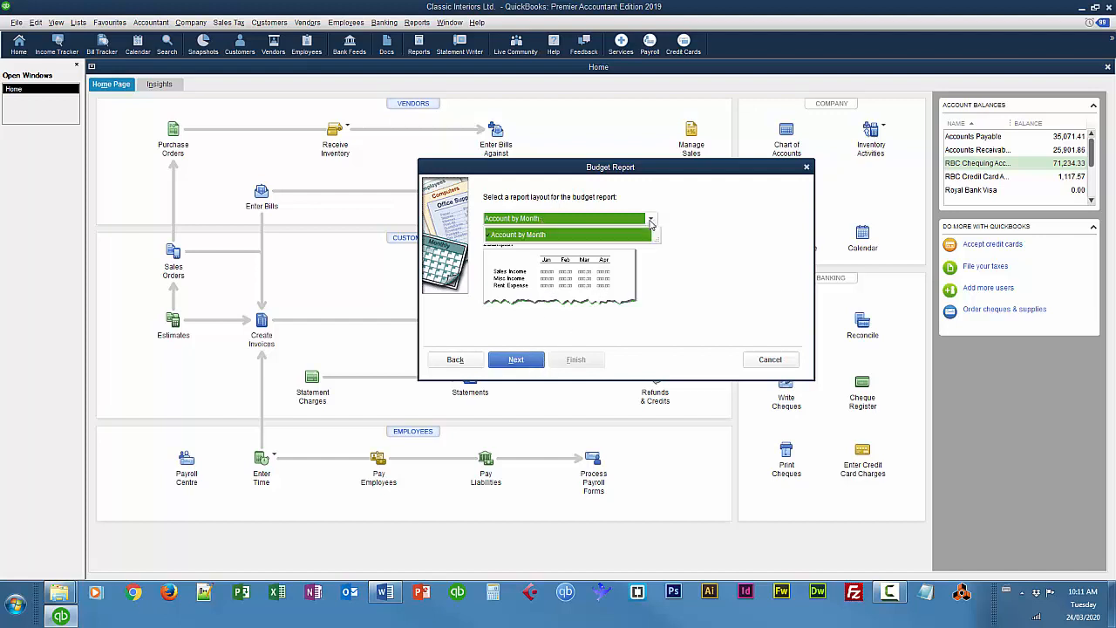
pyautogui.click(647, 234)
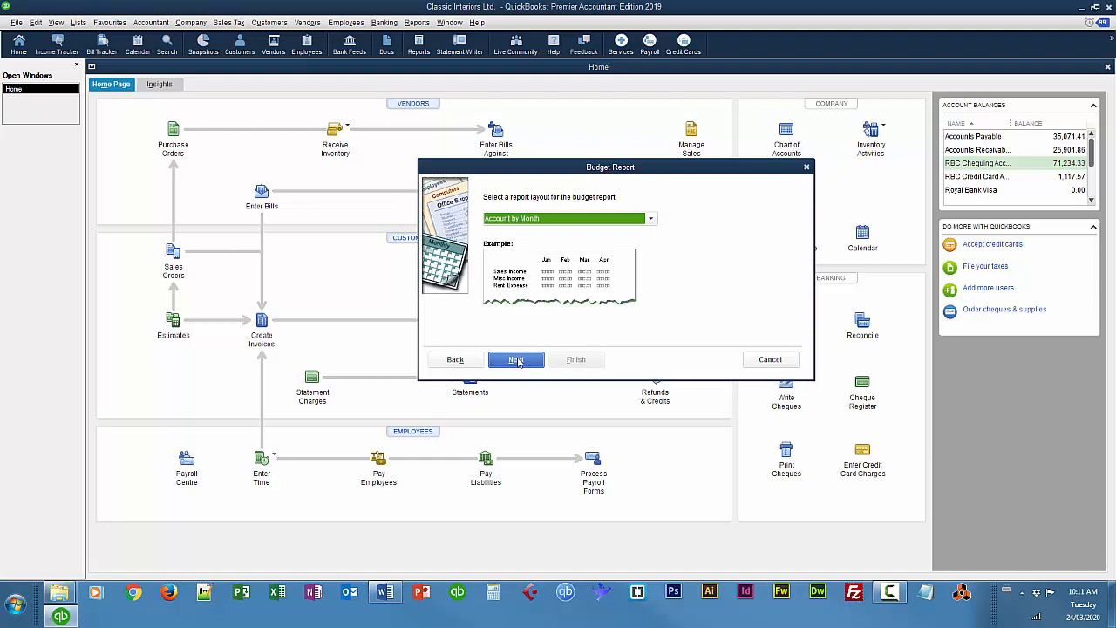
pyautogui.click(517, 361)
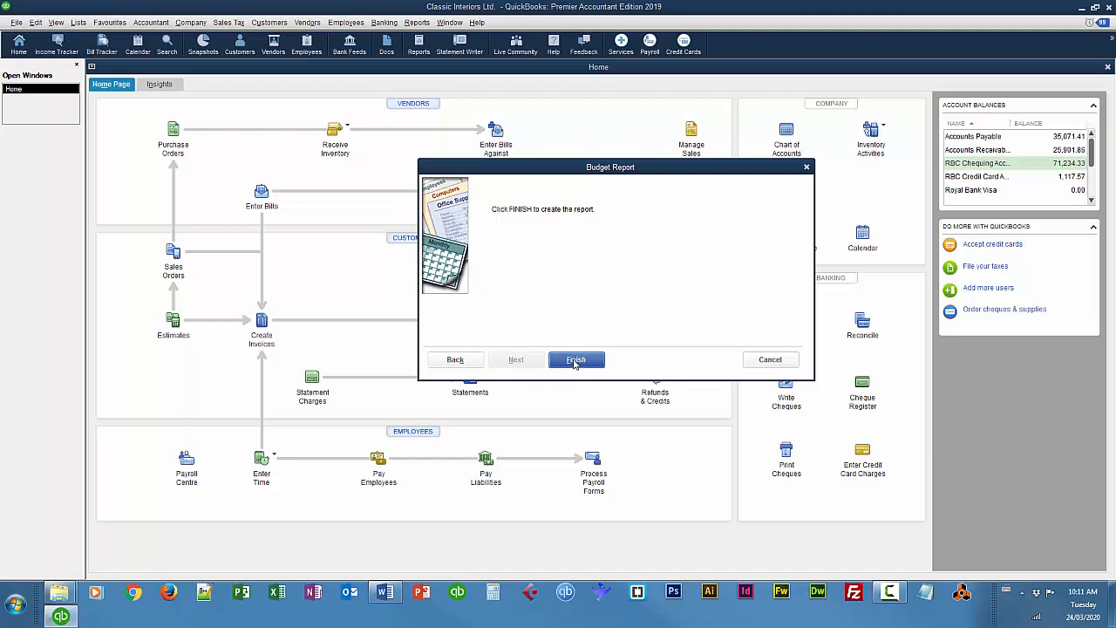
pyautogui.click(575, 361)
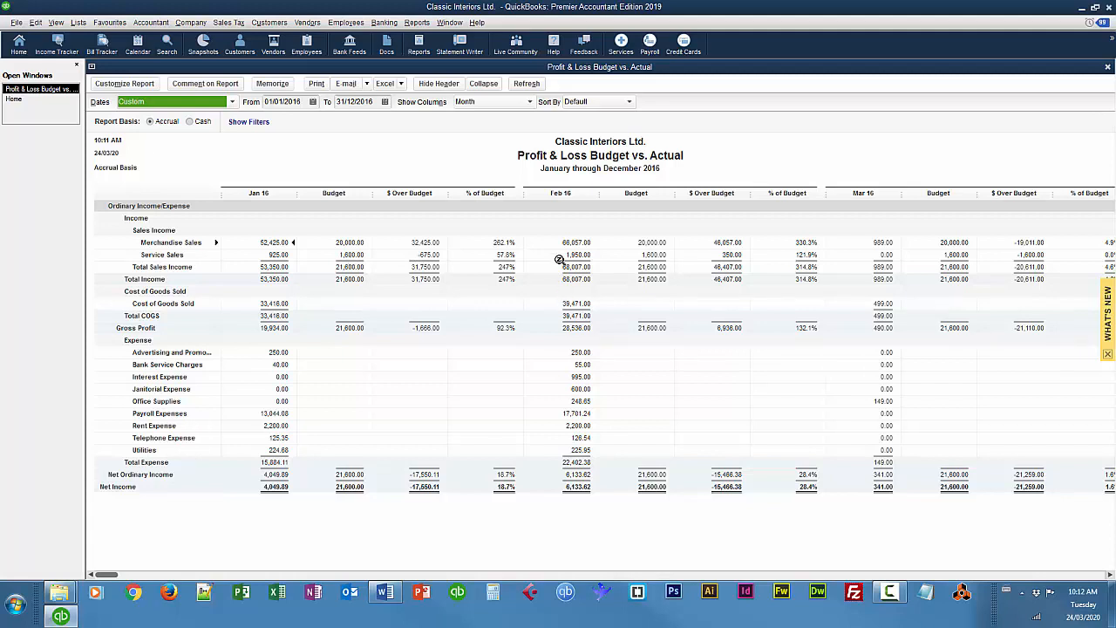
# Step: Generate a Budget Overview report for the FY2016 Profit & Loss by Account budget, using the Account by Month layout
pyautogui.click(415, 23)
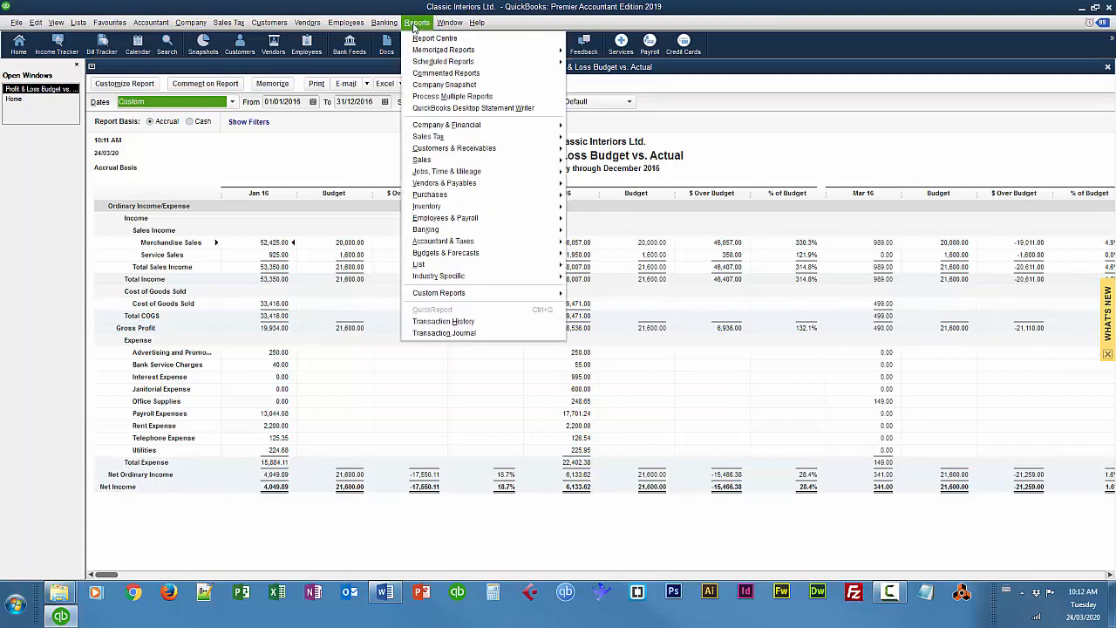
pyautogui.moveTo(461, 259)
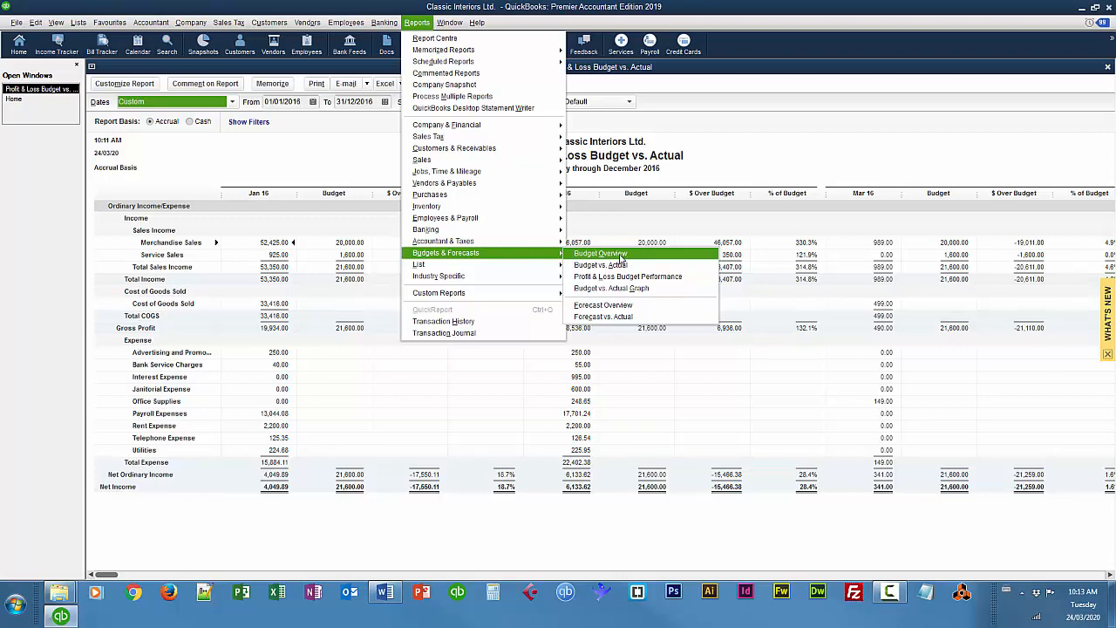
pyautogui.click(622, 259)
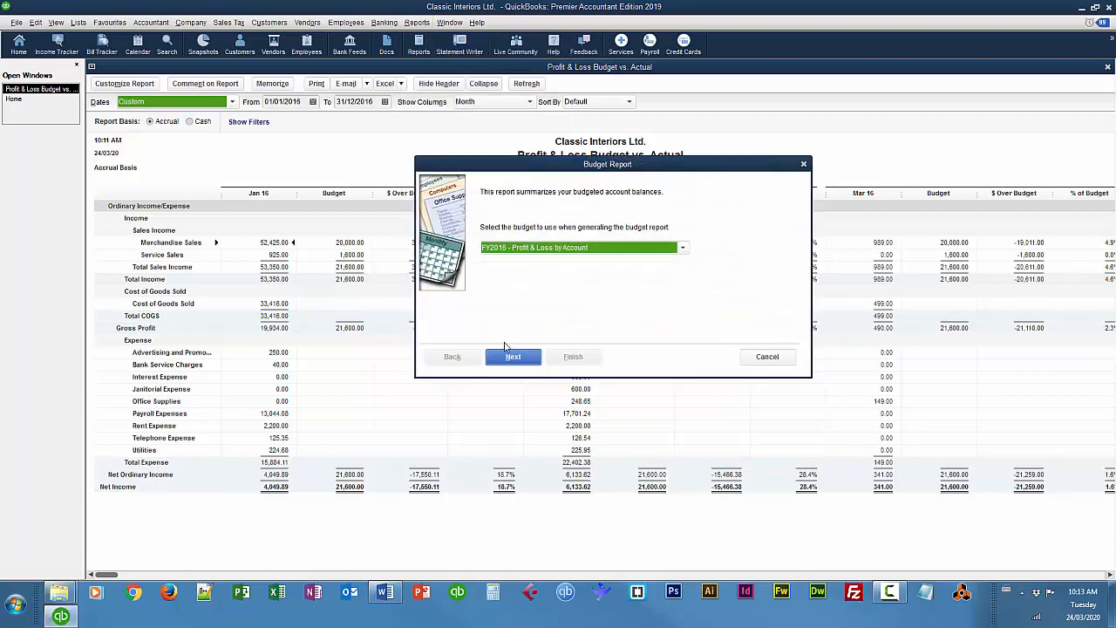
pyautogui.click(508, 358)
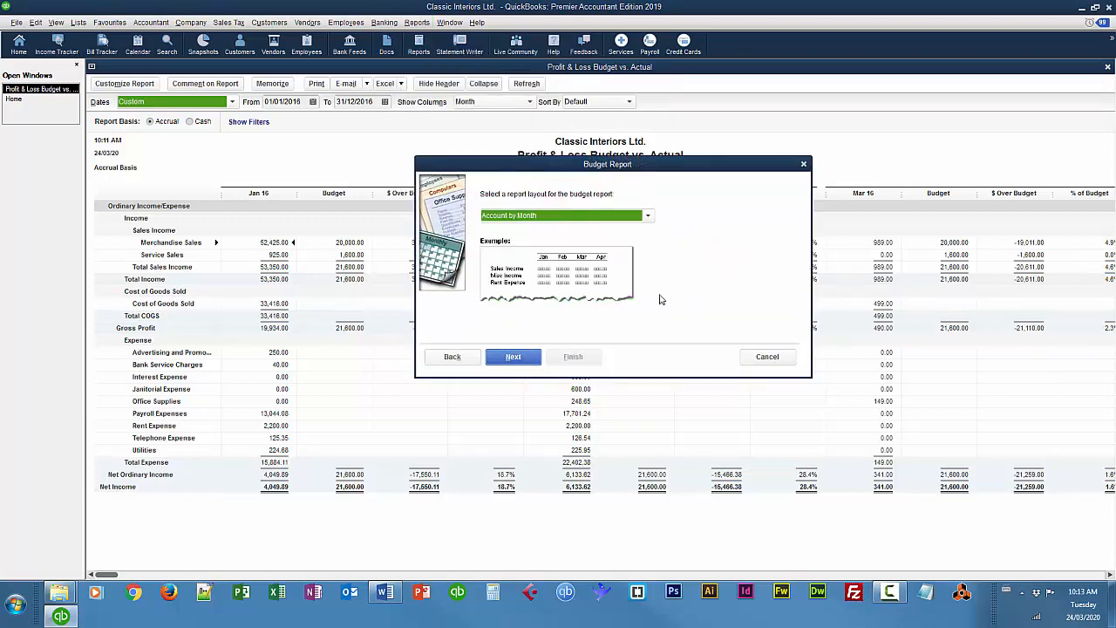
pyautogui.click(513, 357)
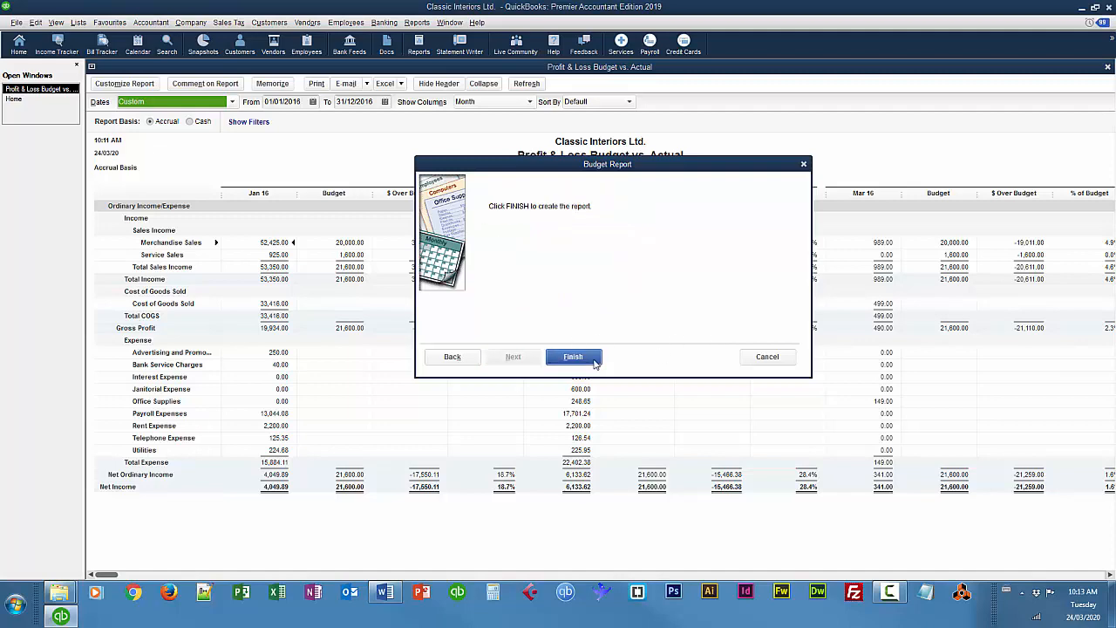
pyautogui.click(585, 357)
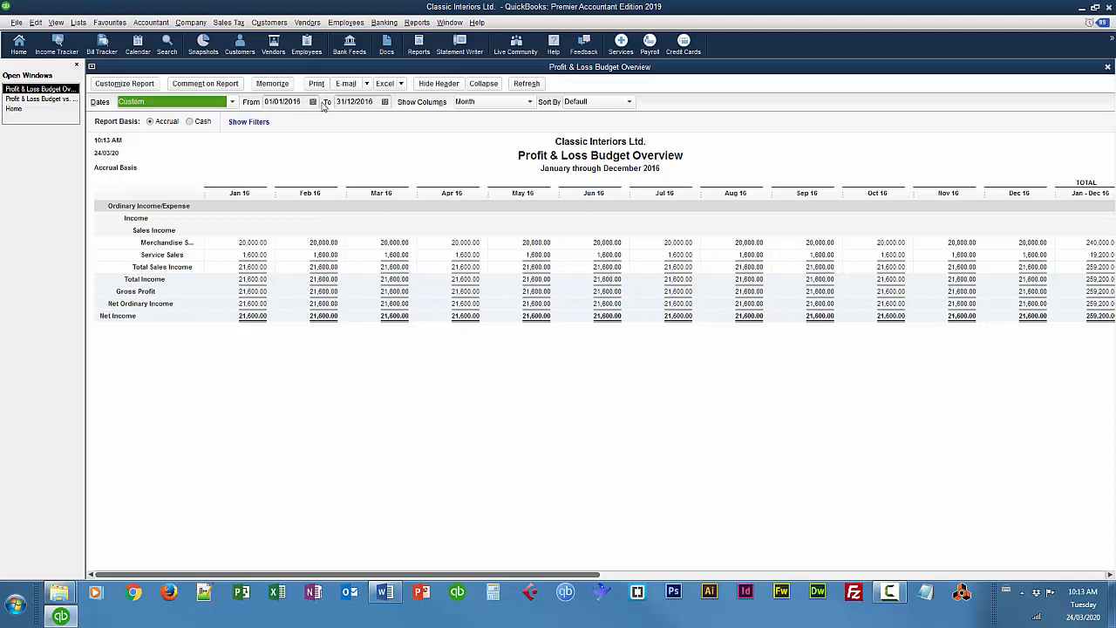
# Step: Set the Budget Overview report's end date to 31/03/2016 and refresh the report
pyautogui.click(384, 102)
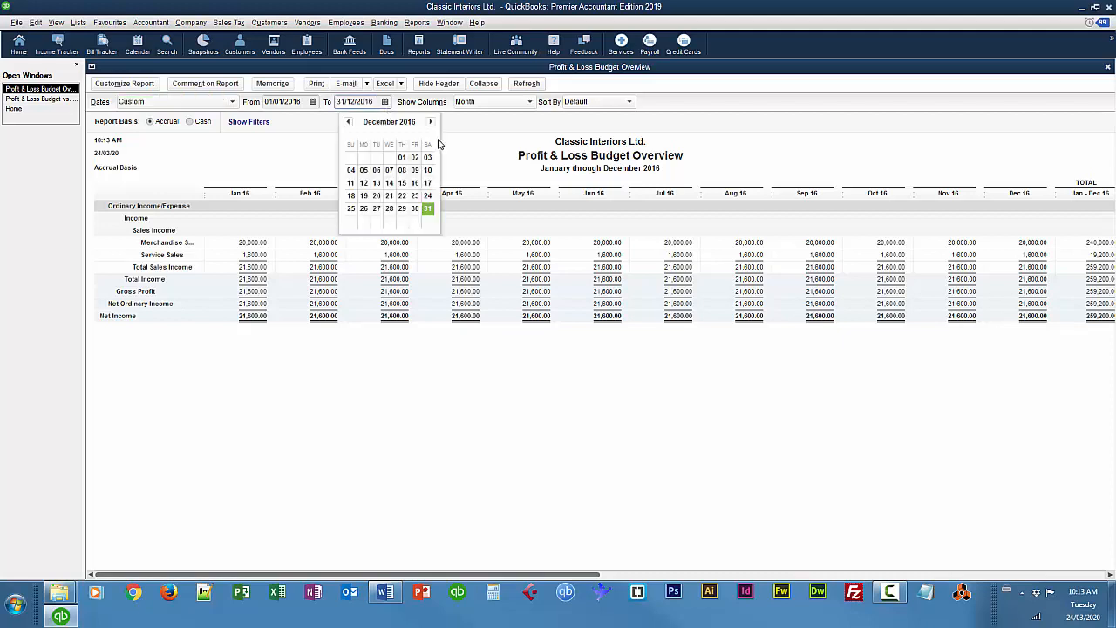
pyautogui.click(349, 122)
pyautogui.click(349, 122)
pyautogui.click(348, 122)
pyautogui.click(349, 122)
pyautogui.click(349, 122)
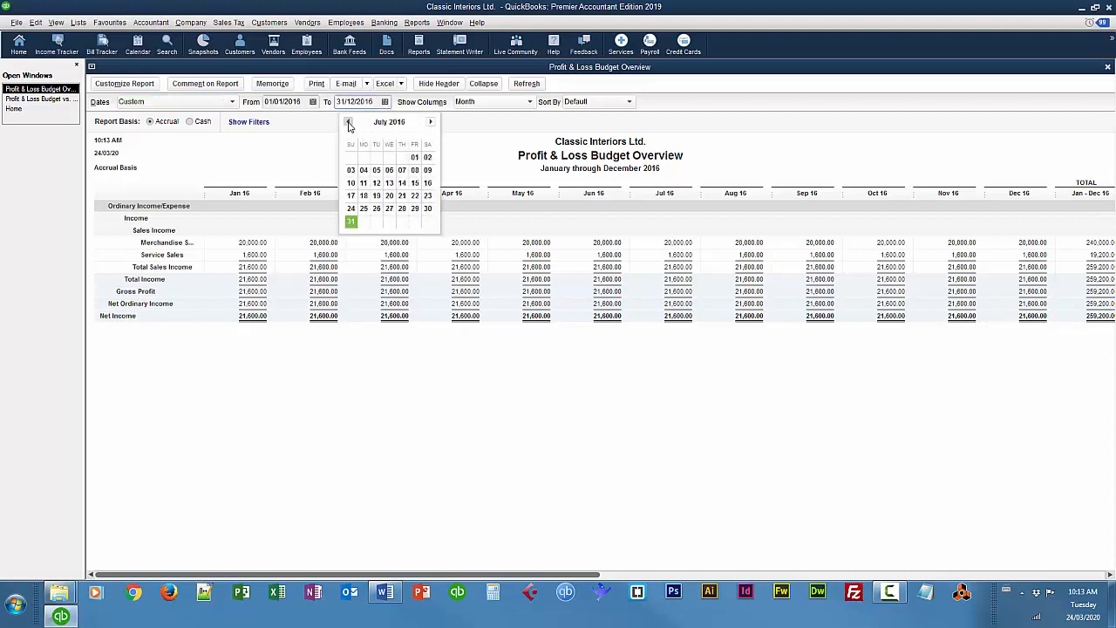
pyautogui.click(349, 122)
pyautogui.click(349, 122)
pyautogui.click(349, 122)
pyautogui.click(349, 122)
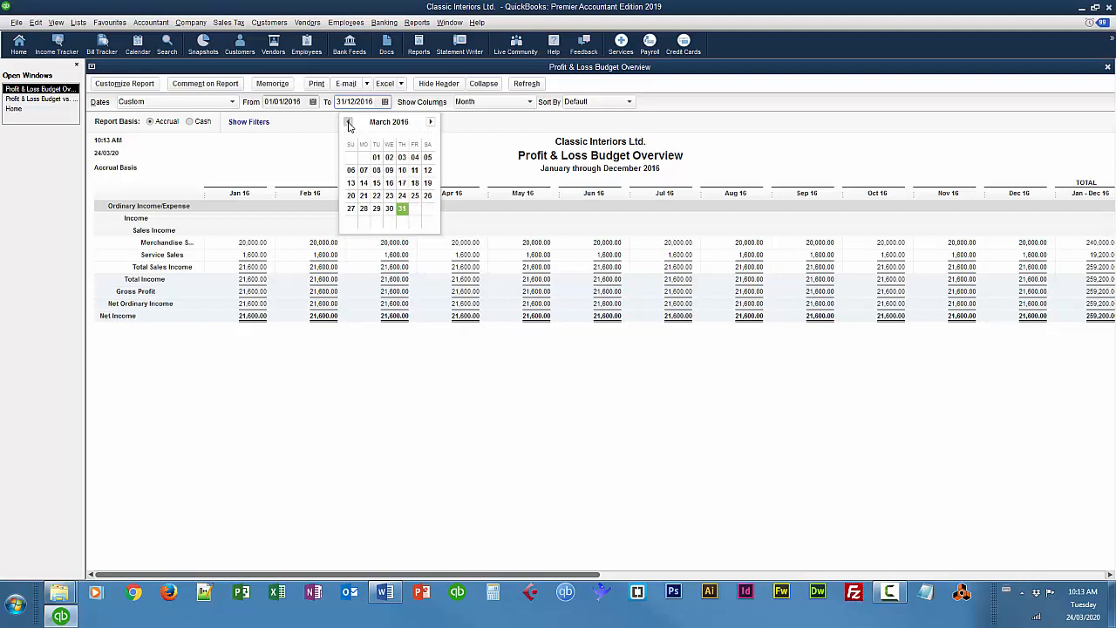
pyautogui.click(402, 209)
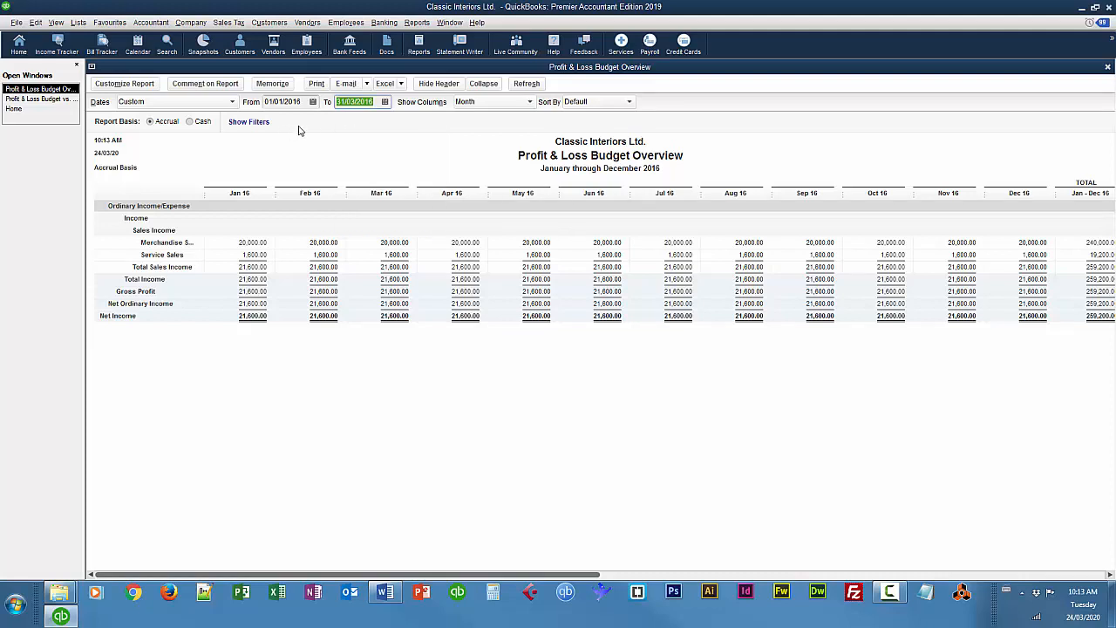
pyautogui.click(526, 84)
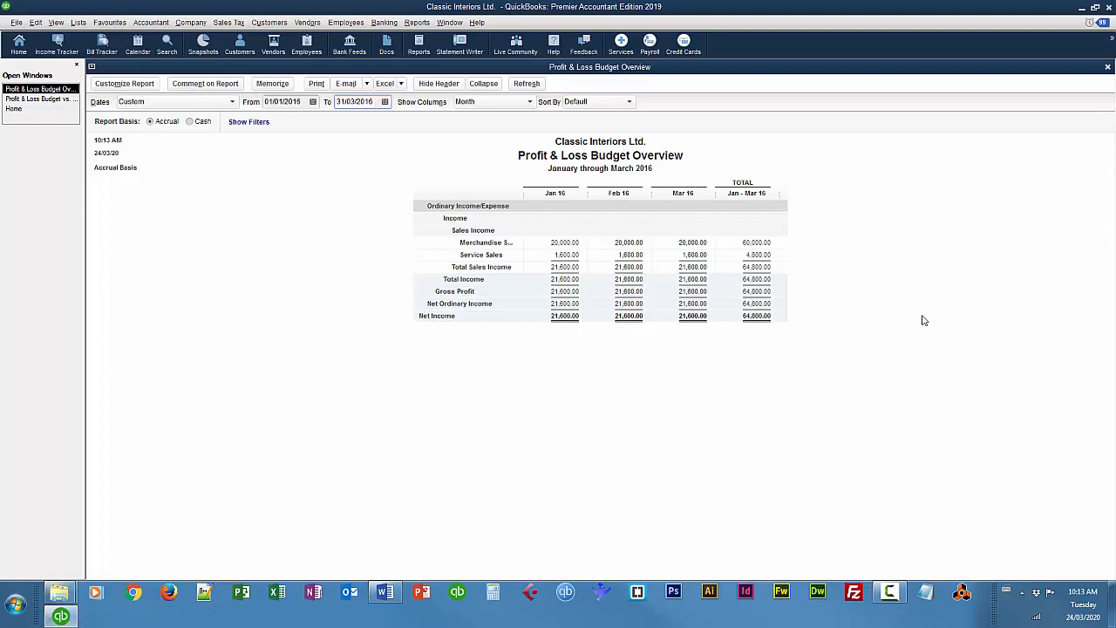
# Step: Generate the Budget vs. Actual graph from the Budgets & Forecasts reports
pyautogui.click(421, 23)
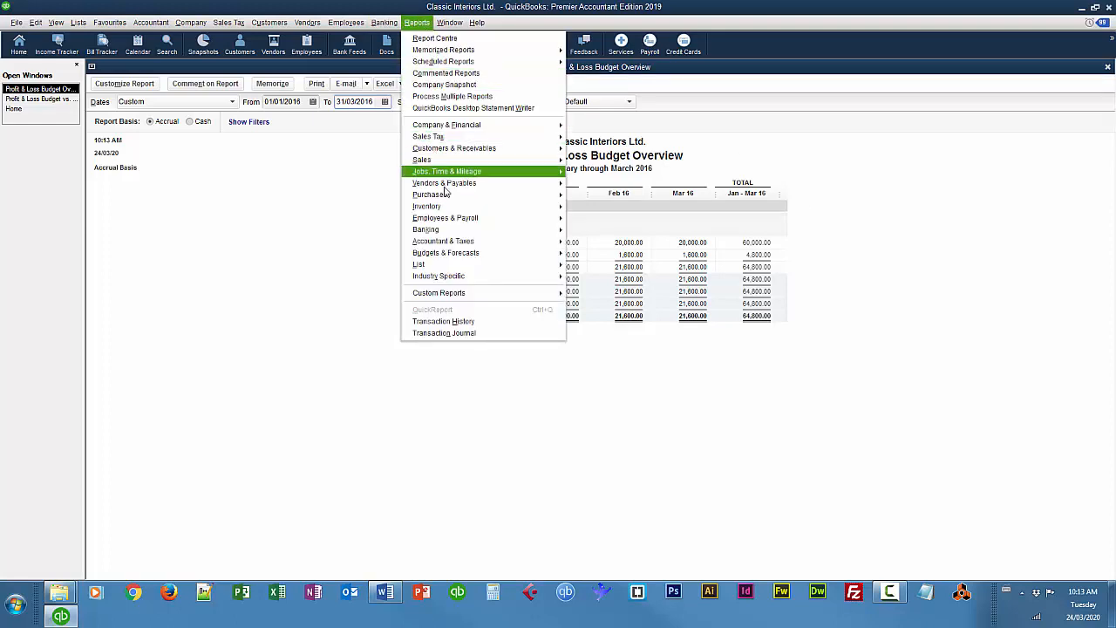
pyautogui.moveTo(520, 254)
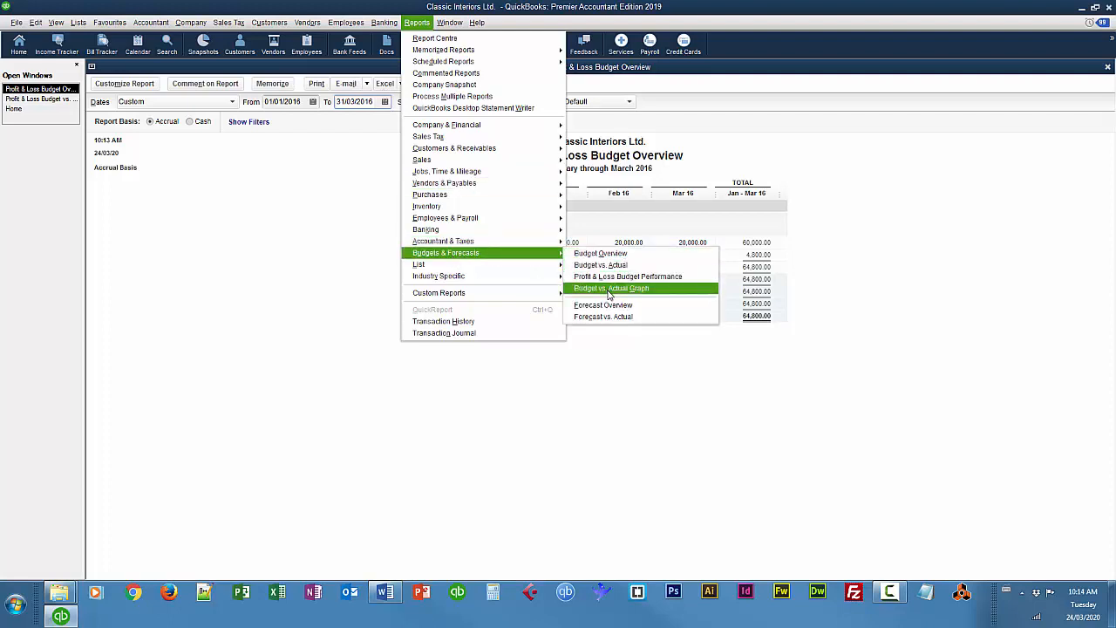
pyautogui.click(608, 292)
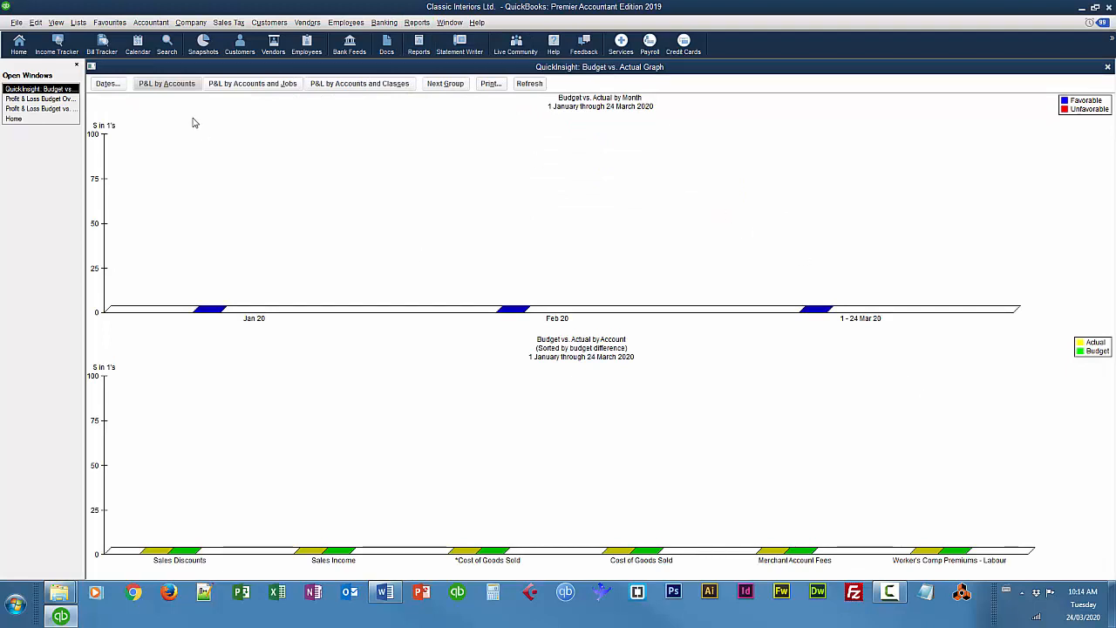
# Step: Review the preset date ranges available for the Budget vs. Actual graph, leaving its dates as they are
pyautogui.click(110, 83)
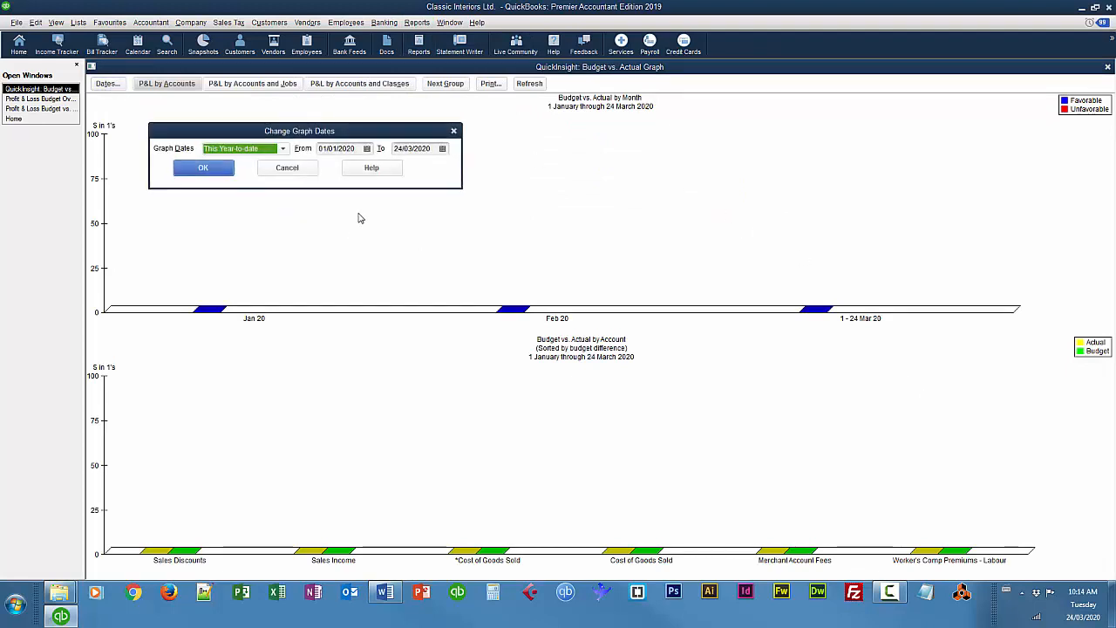
pyautogui.click(282, 151)
pyautogui.moveTo(334, 297); pyautogui.dragTo(330, 175)
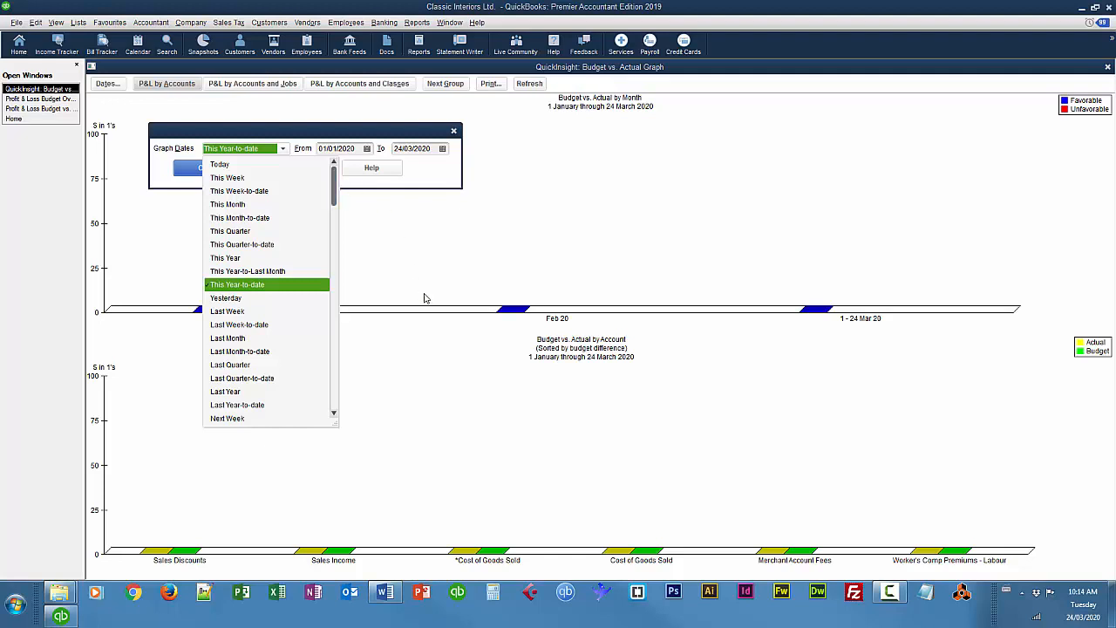
pyautogui.click(418, 250)
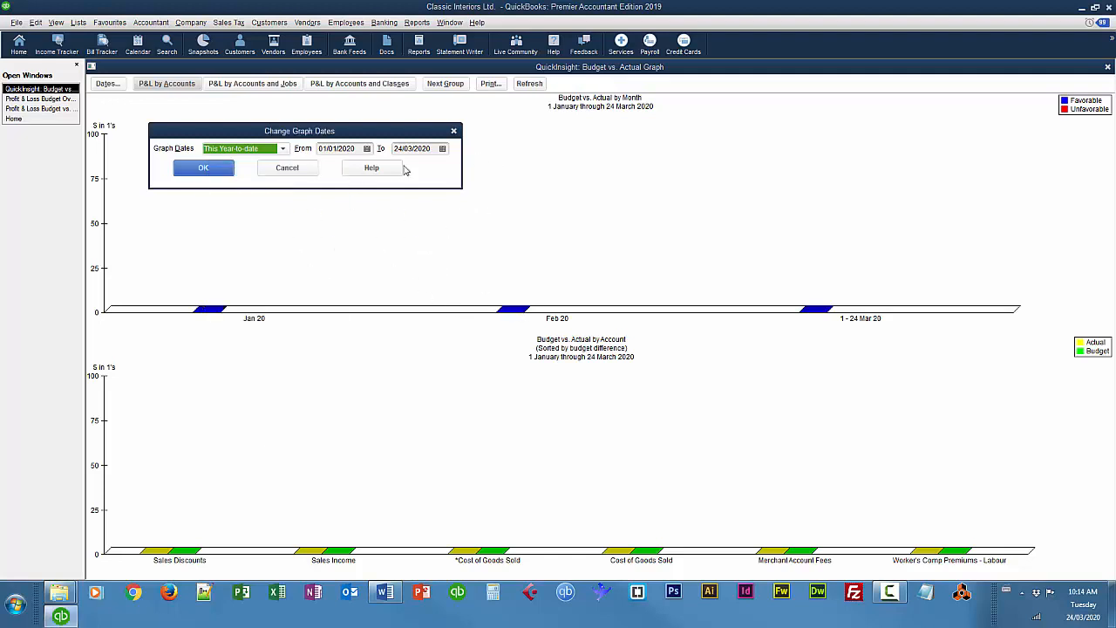
pyautogui.click(454, 132)
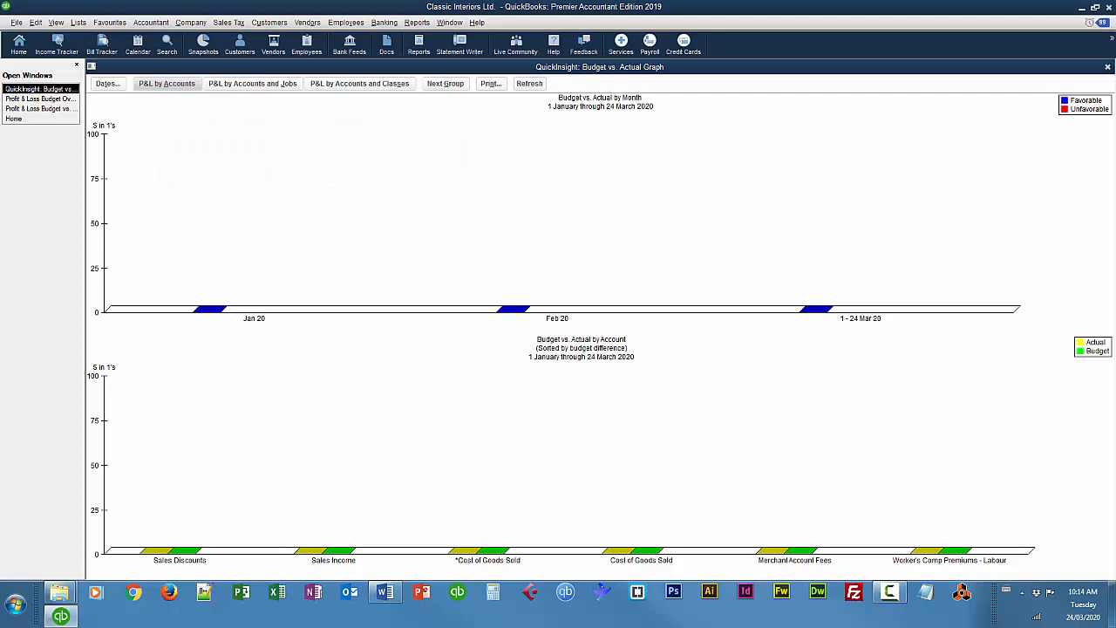
# Step: Close the Budget vs. Actual graph and both Profit & Loss budget reports without memorizing the modified report
pyautogui.click(1107, 67)
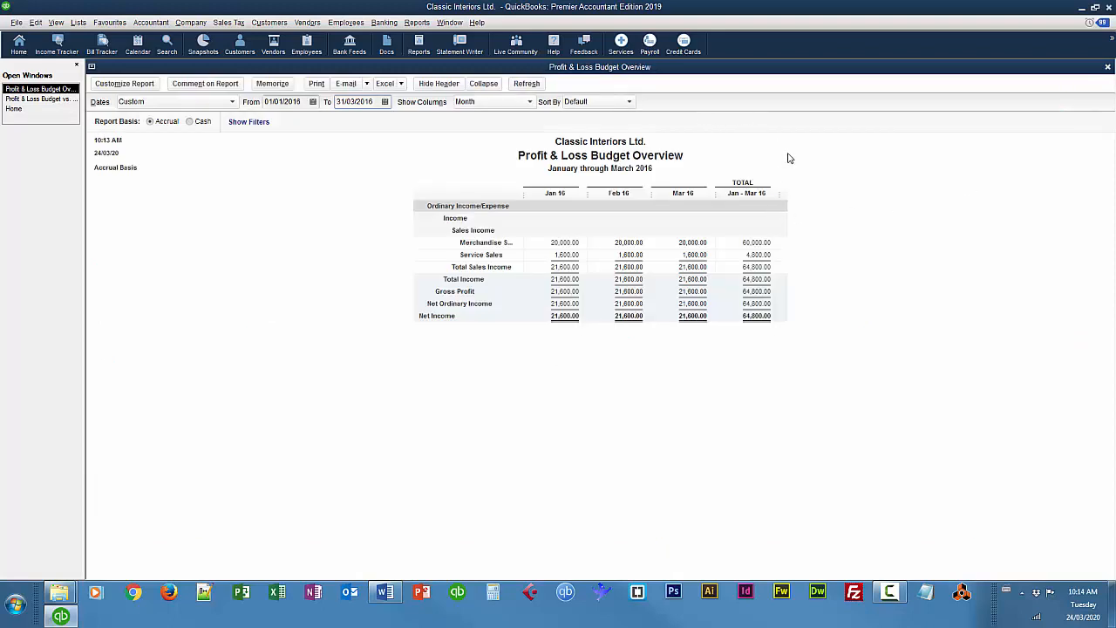
pyautogui.click(1107, 68)
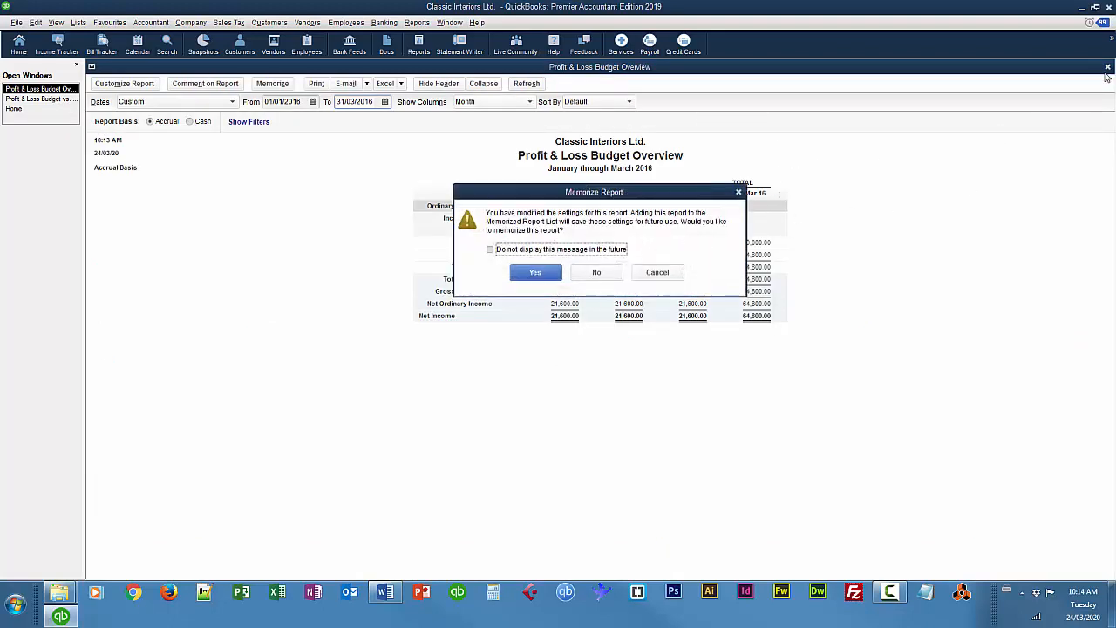
pyautogui.click(596, 272)
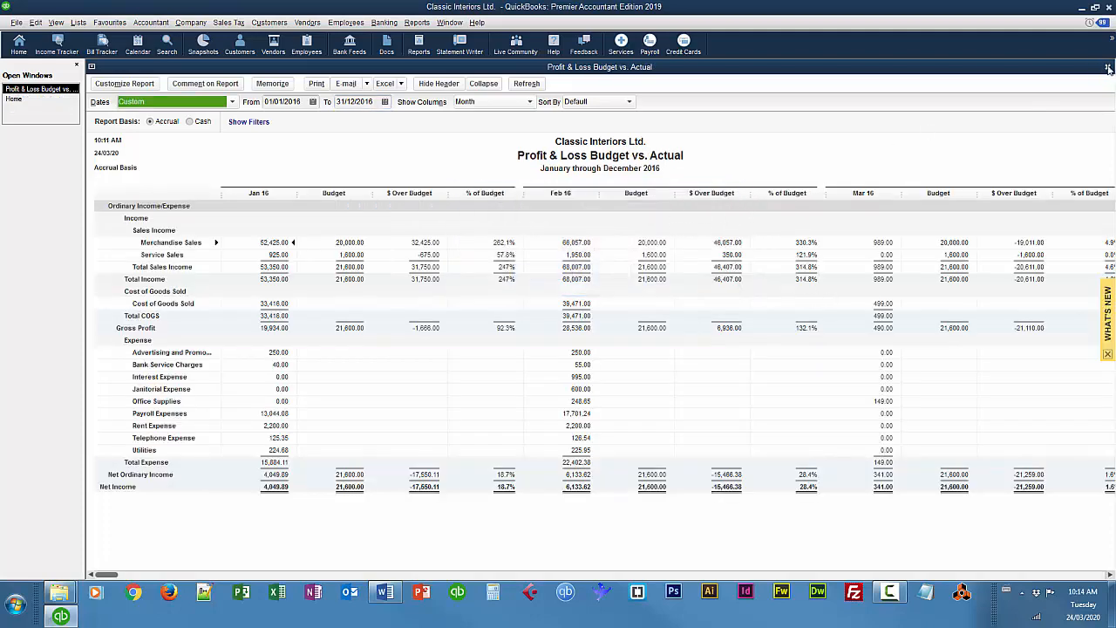
pyautogui.click(1107, 67)
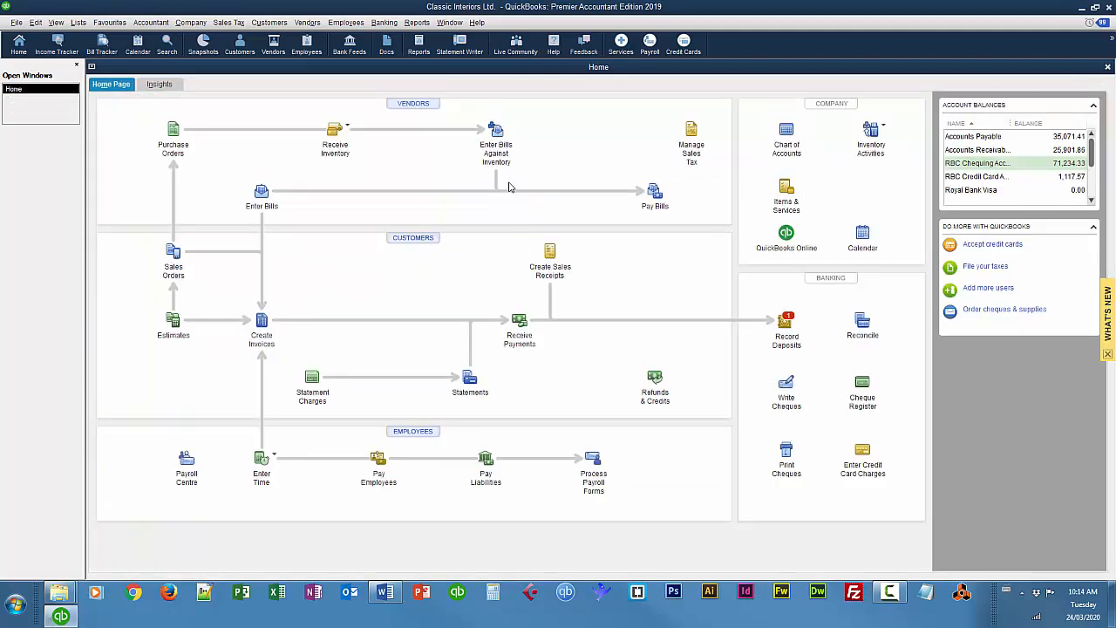
# Step: Open the budget setup for FY2016 - Profit & Loss by Account and check the list of available budgets
pyautogui.click(190, 23)
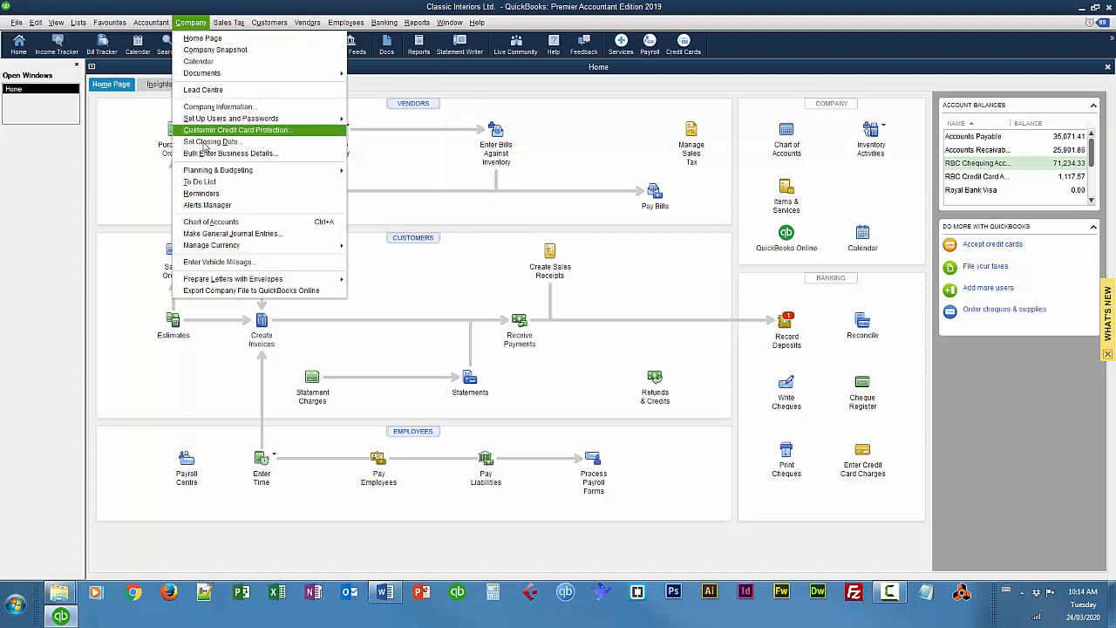
pyautogui.moveTo(209, 170)
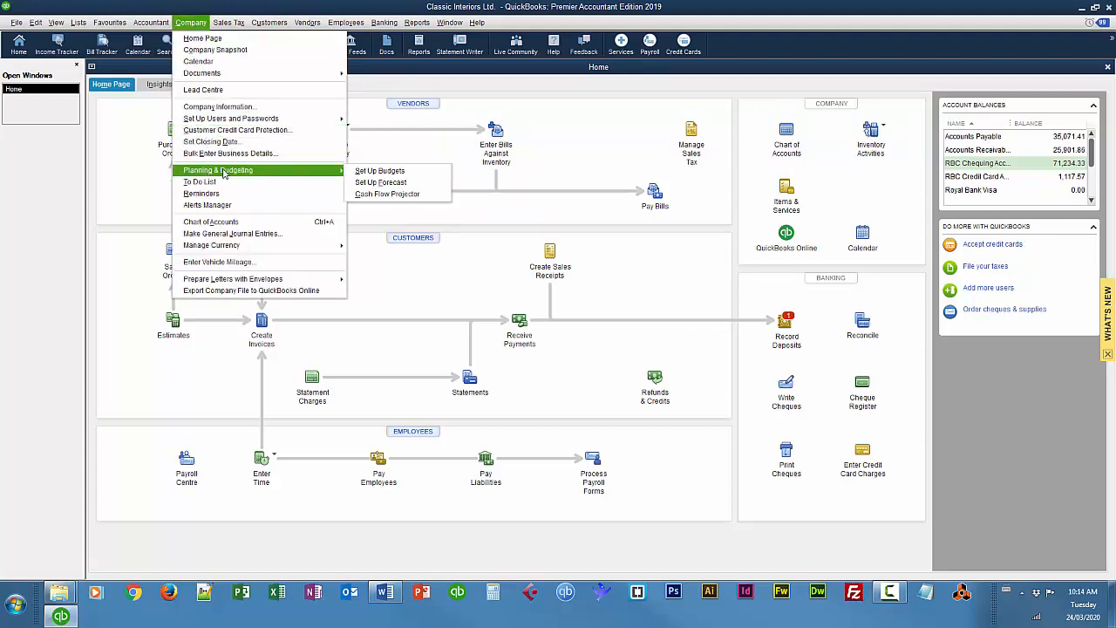
pyautogui.click(375, 173)
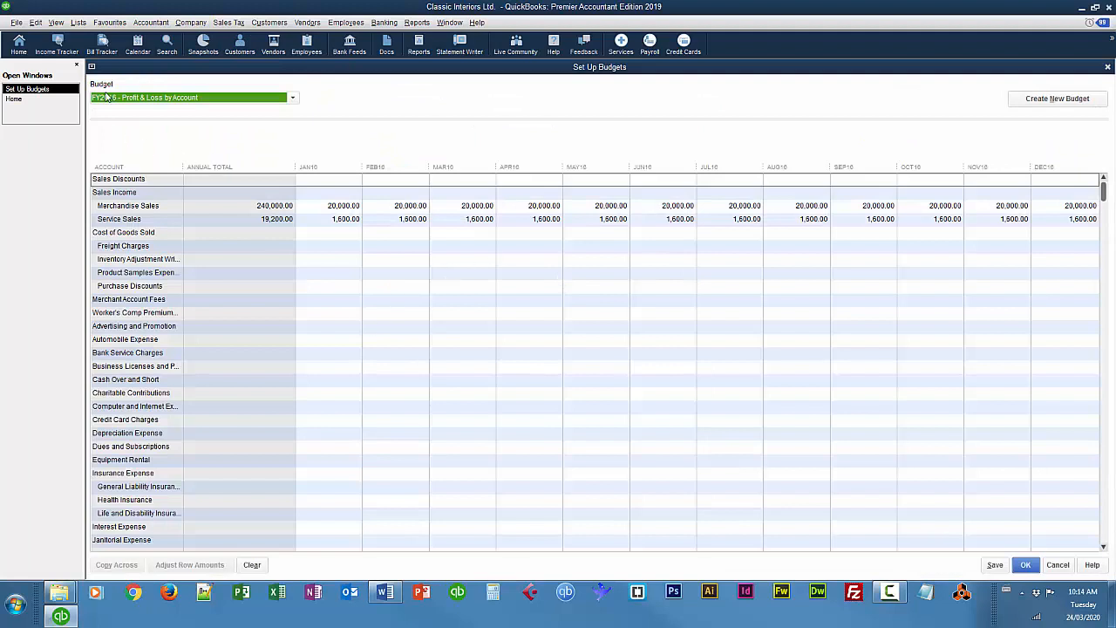
pyautogui.click(293, 98)
pyautogui.click(293, 98)
pyautogui.click(293, 98)
pyautogui.click(293, 98)
pyautogui.click(293, 99)
pyautogui.click(293, 99)
# Step: Adjust the Merchandise Sales row with a 5% compounding increase for each remaining month, starting at the currently selected month, January
pyautogui.click(344, 205)
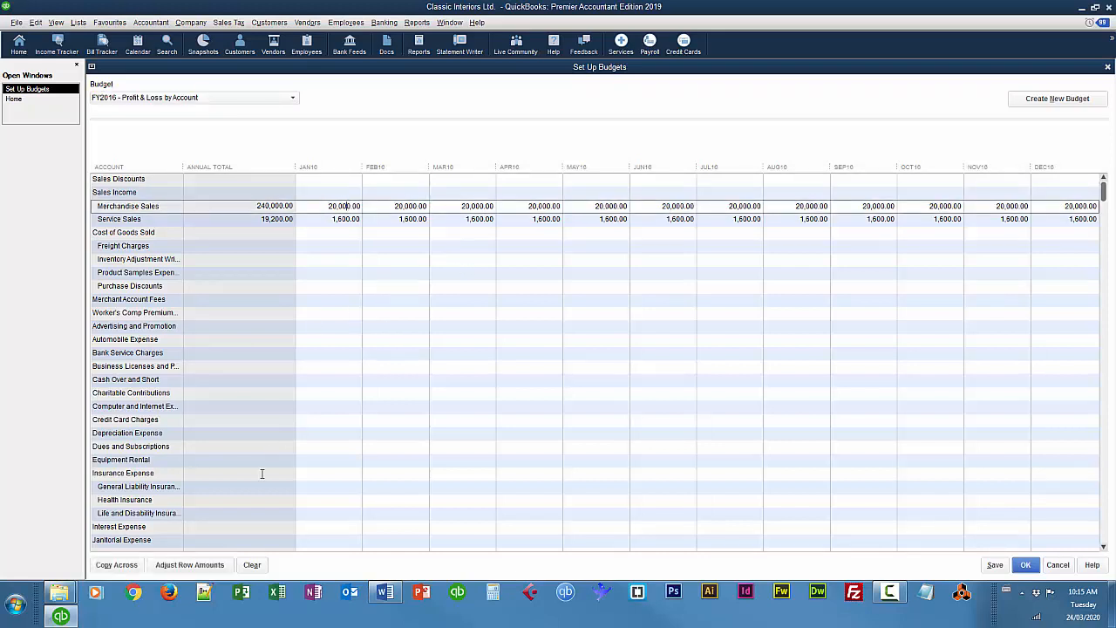
pyautogui.click(195, 569)
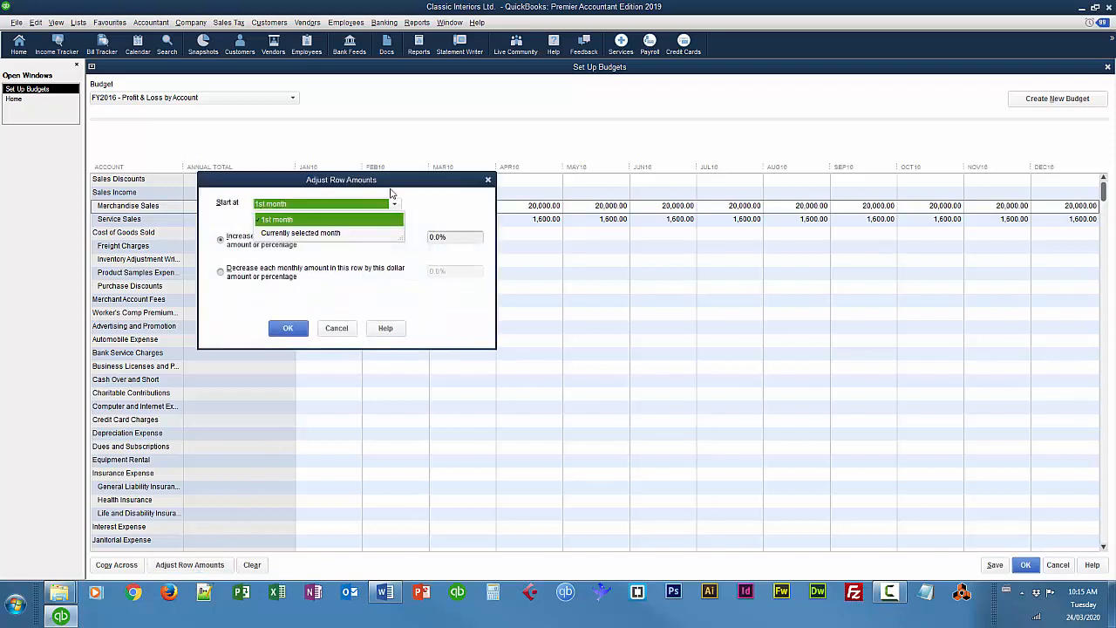
pyautogui.click(445, 183)
pyautogui.moveTo(445, 184); pyautogui.dragTo(753, 239)
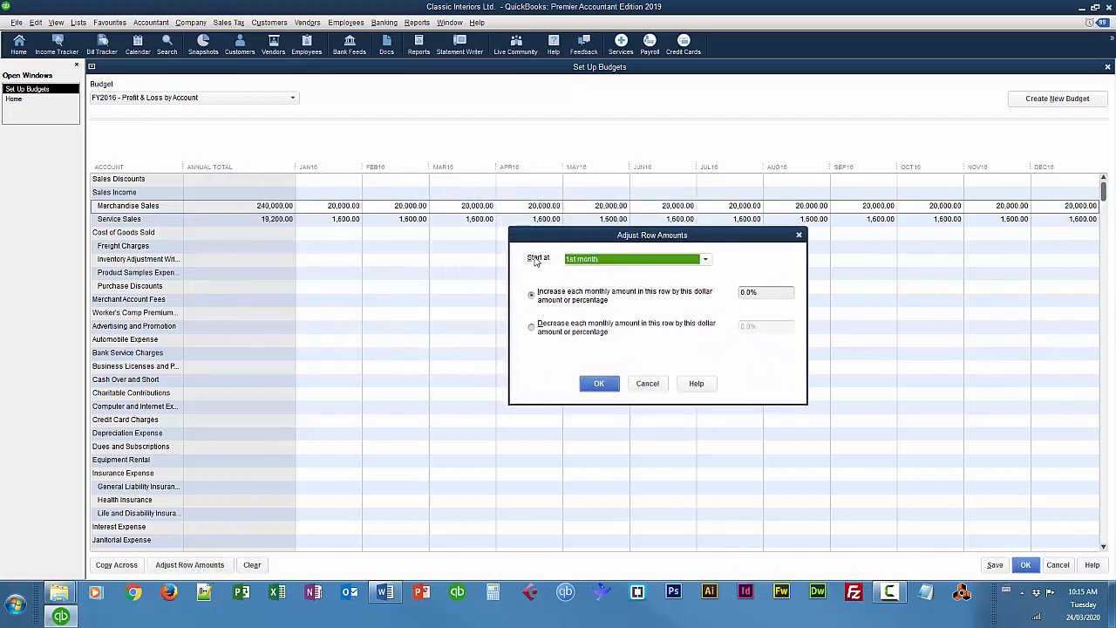
pyautogui.click(706, 259)
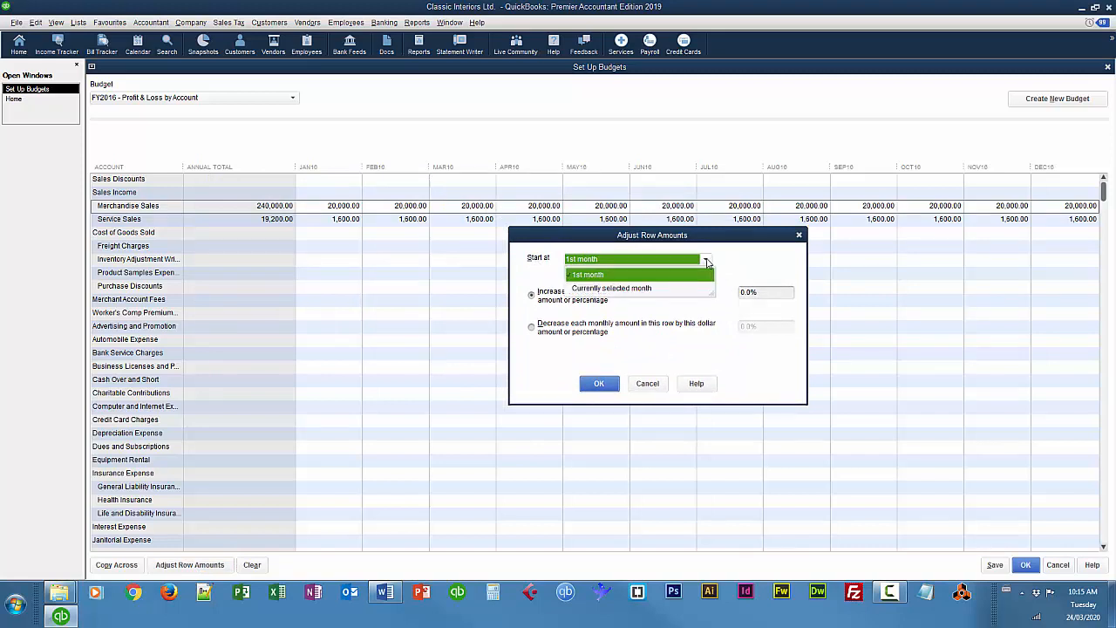
pyautogui.click(641, 290)
pyautogui.click(705, 259)
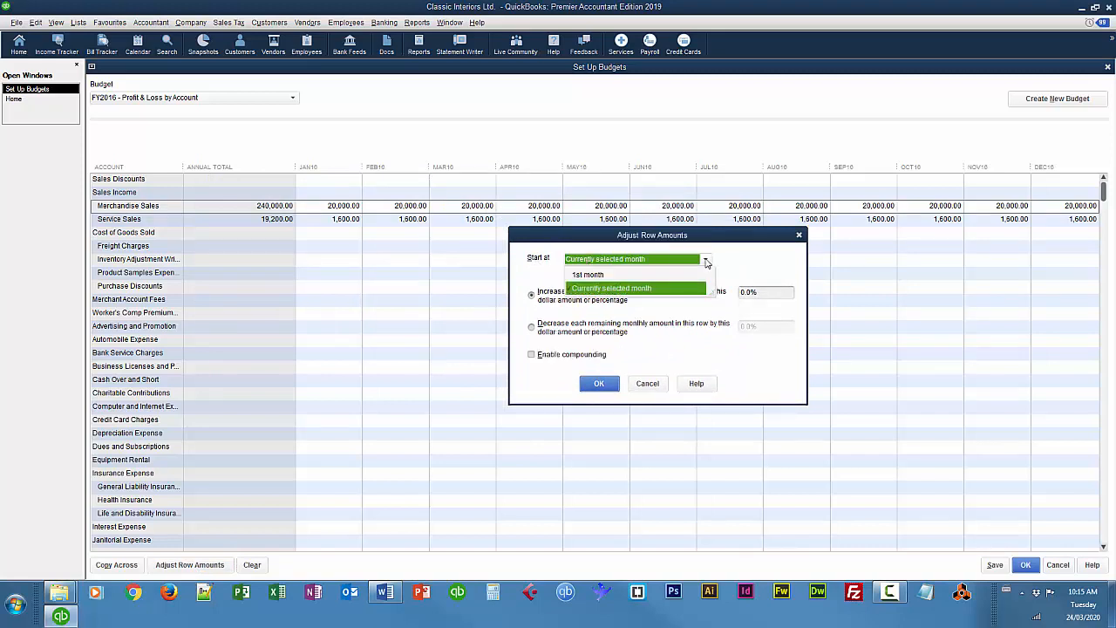
pyautogui.click(643, 275)
pyautogui.click(708, 263)
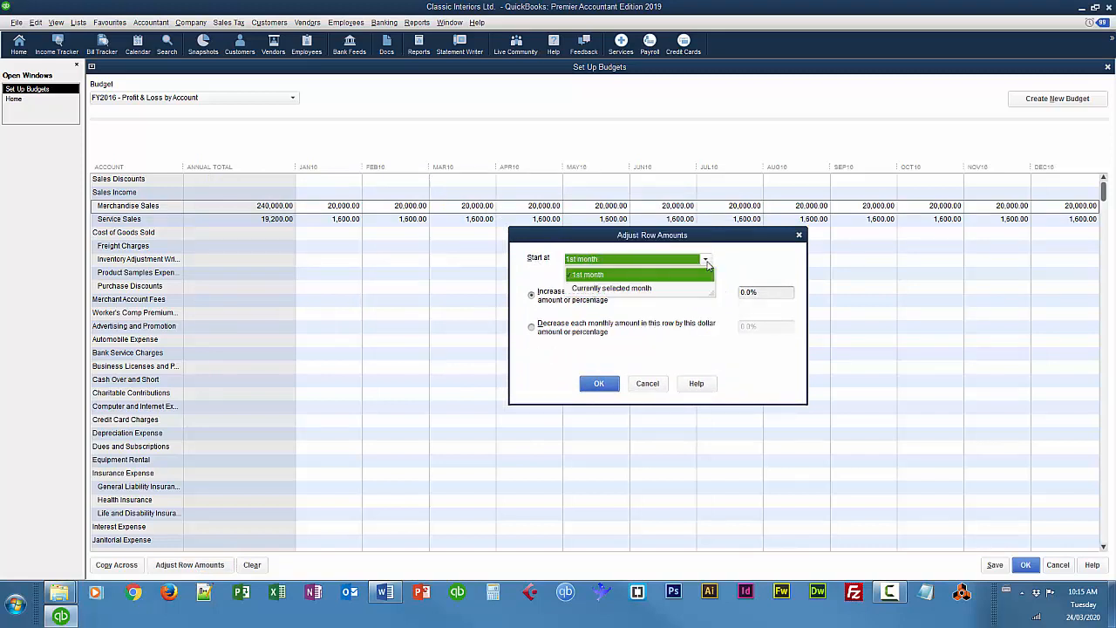
pyautogui.click(675, 289)
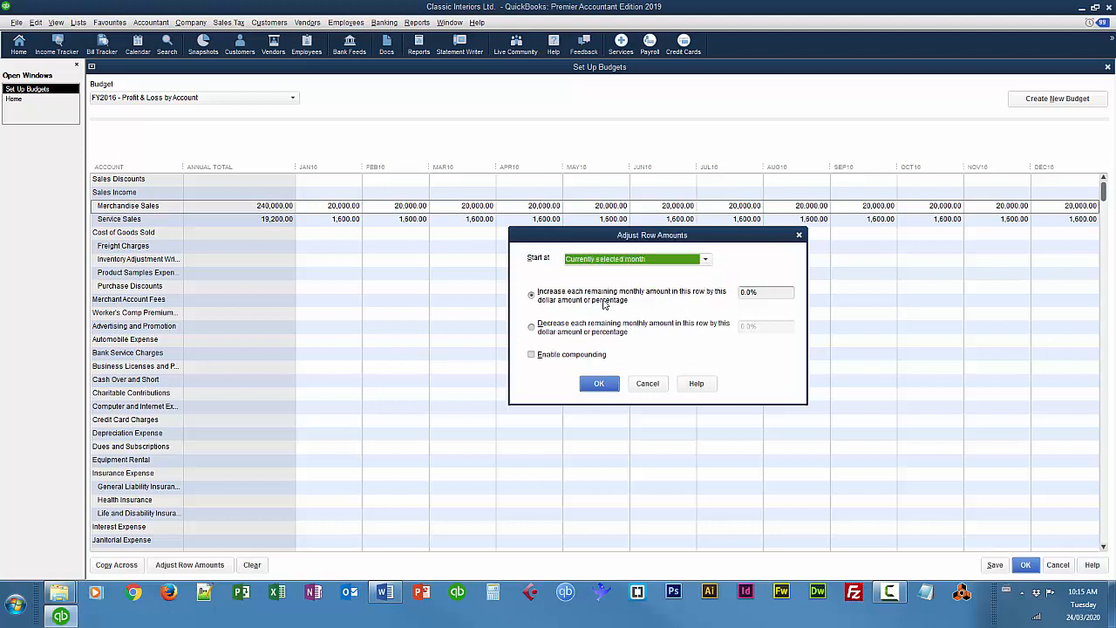
pyautogui.click(762, 290)
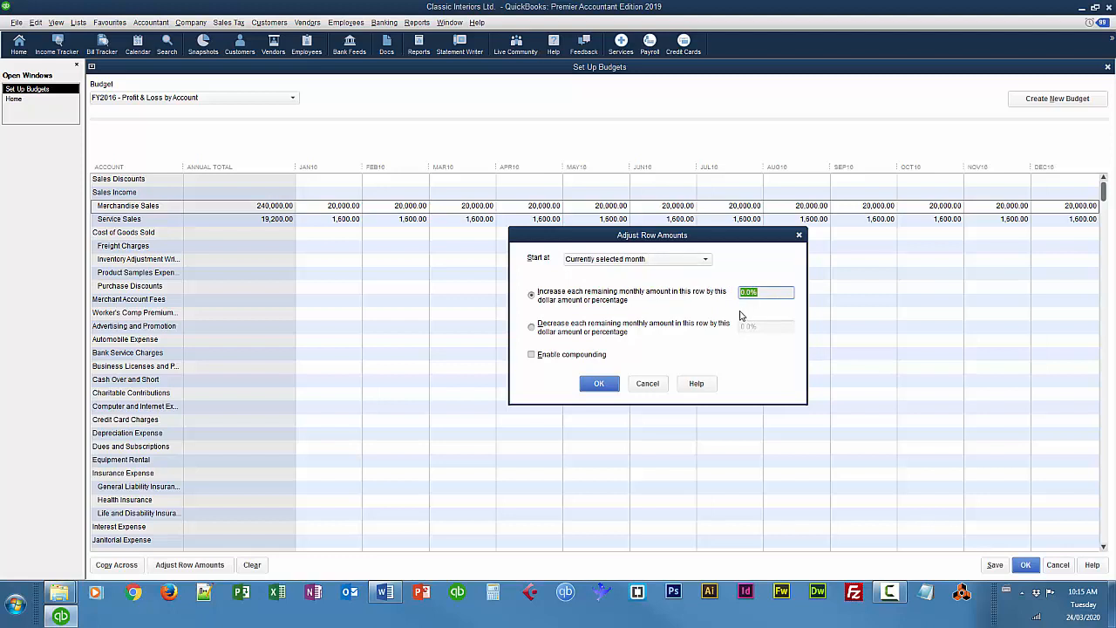
pyautogui.write('5')
pyautogui.click(531, 357)
pyautogui.click(601, 385)
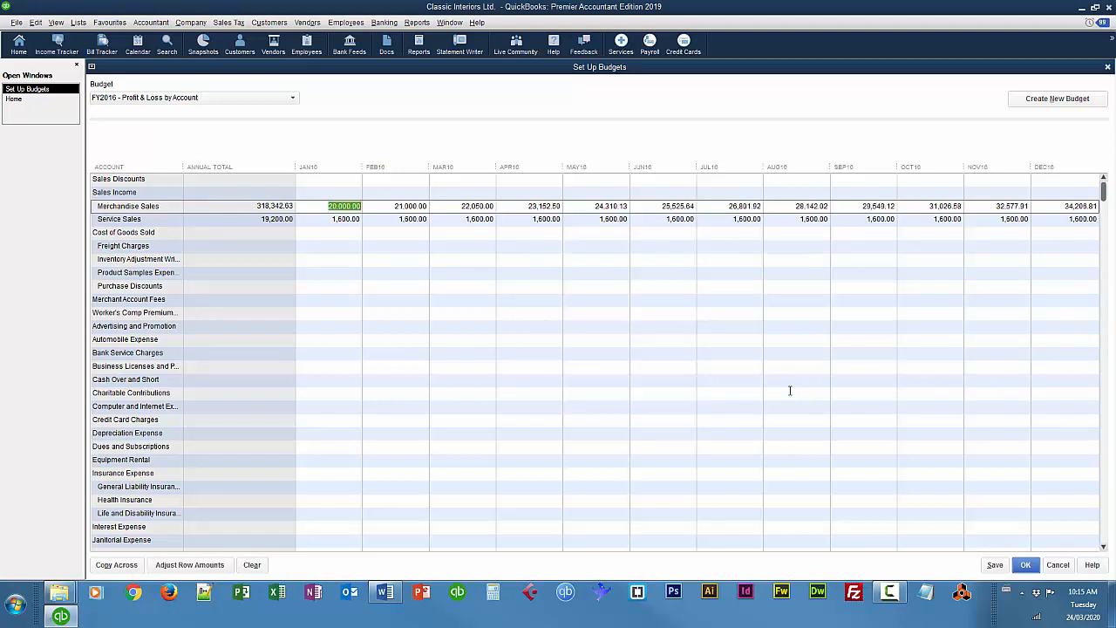
# Step: Increase the monthly Service Sales budget by 500 from June onward without compounding, and save and close the budget
pyautogui.click(672, 219)
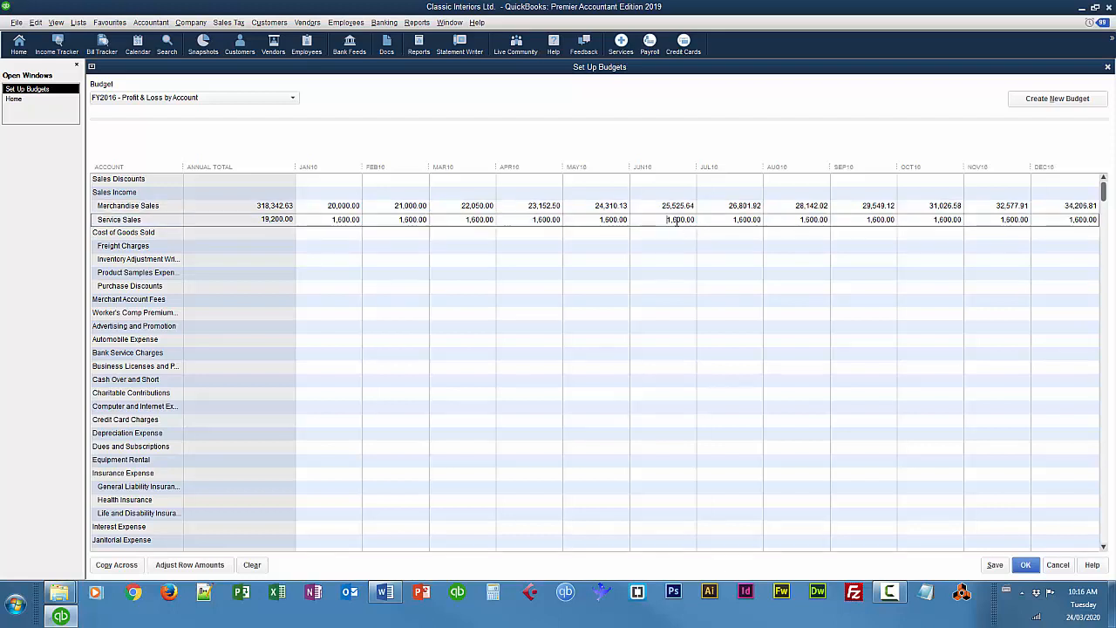
pyautogui.click(196, 564)
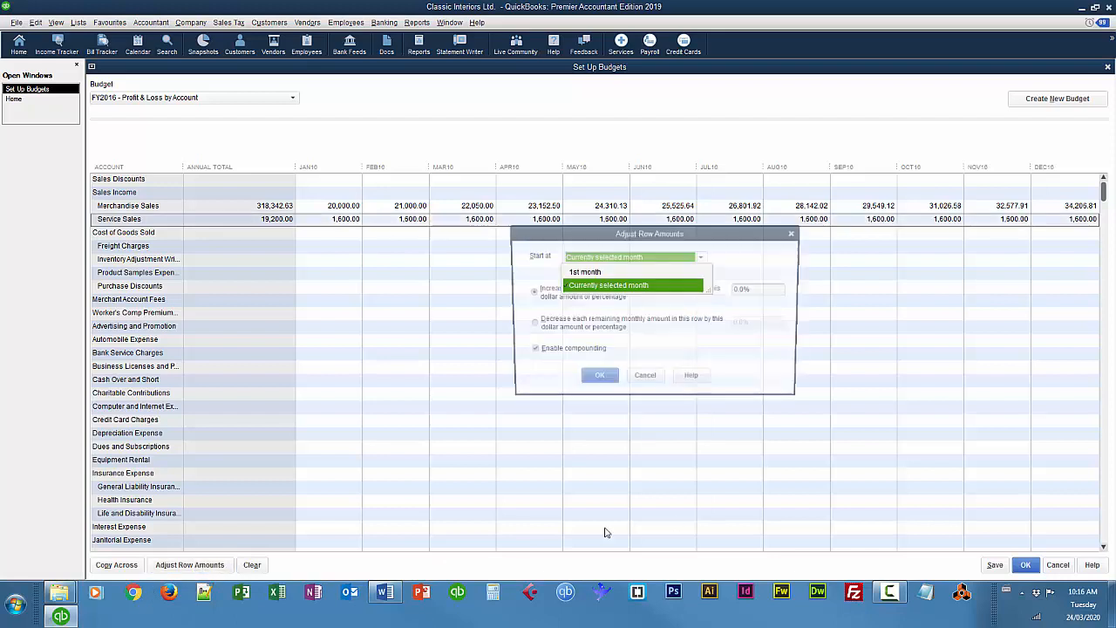
pyautogui.click(742, 256)
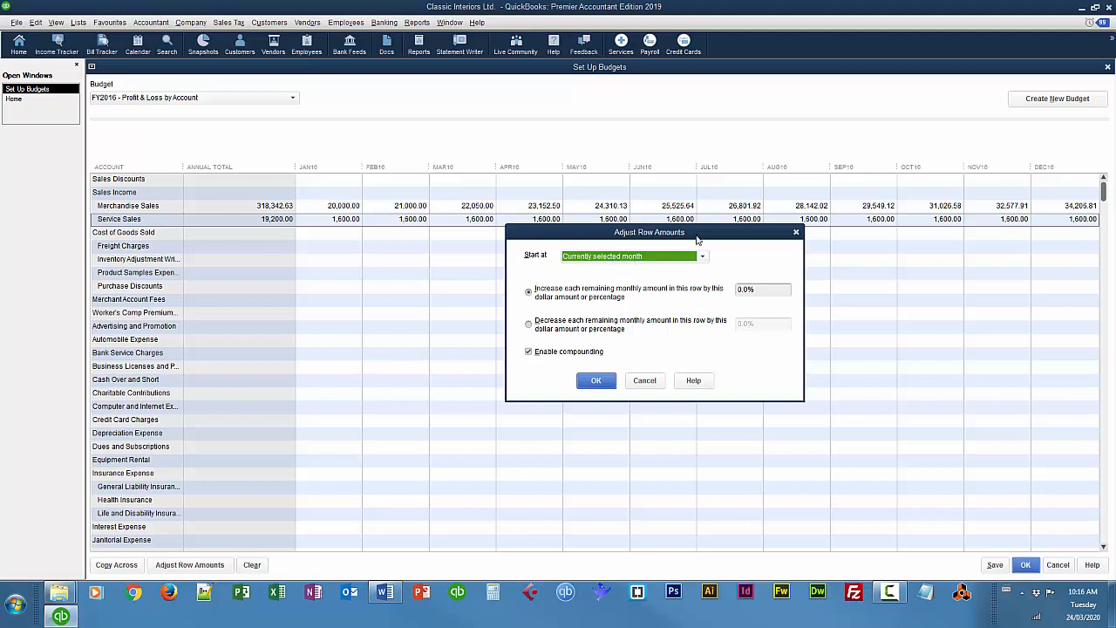
pyautogui.moveTo(699, 238); pyautogui.dragTo(728, 262)
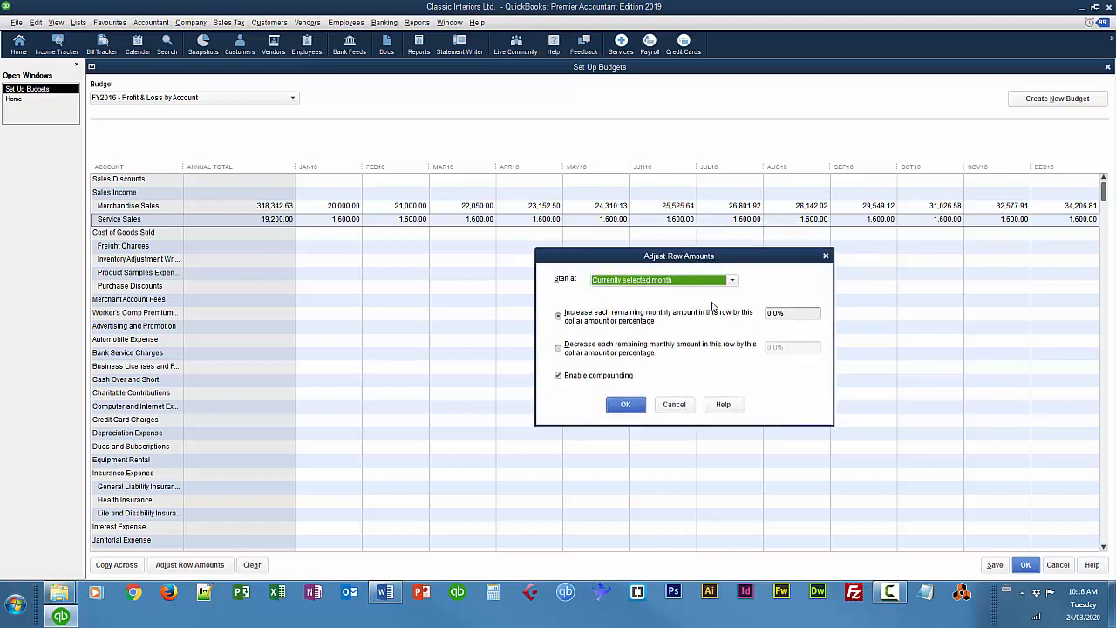
pyautogui.click(808, 314)
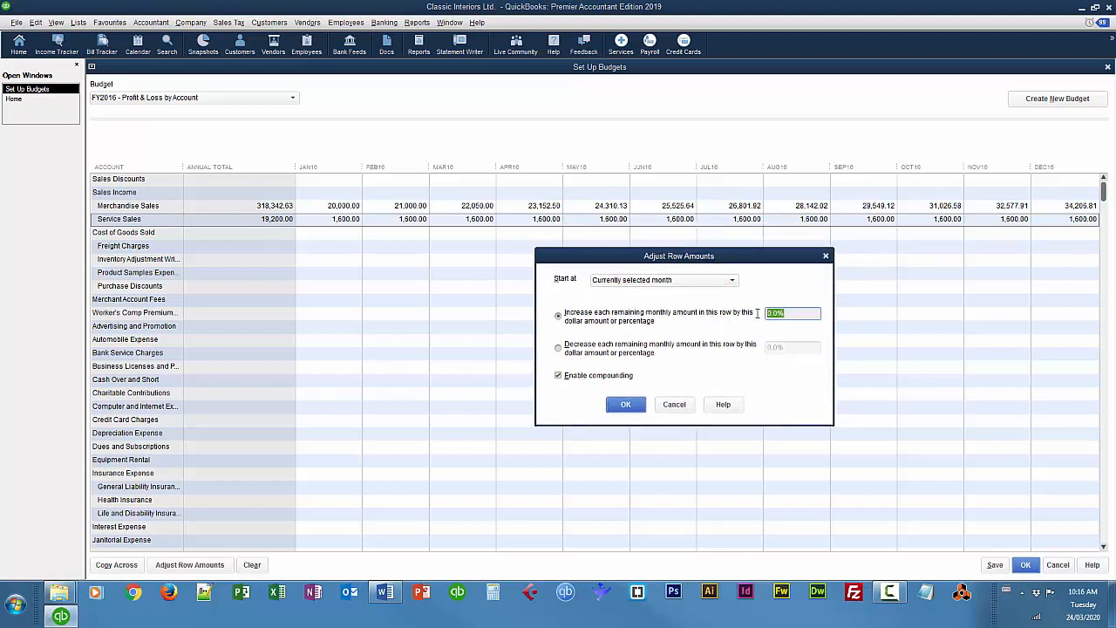
pyautogui.write('500')
pyautogui.press('Tab')
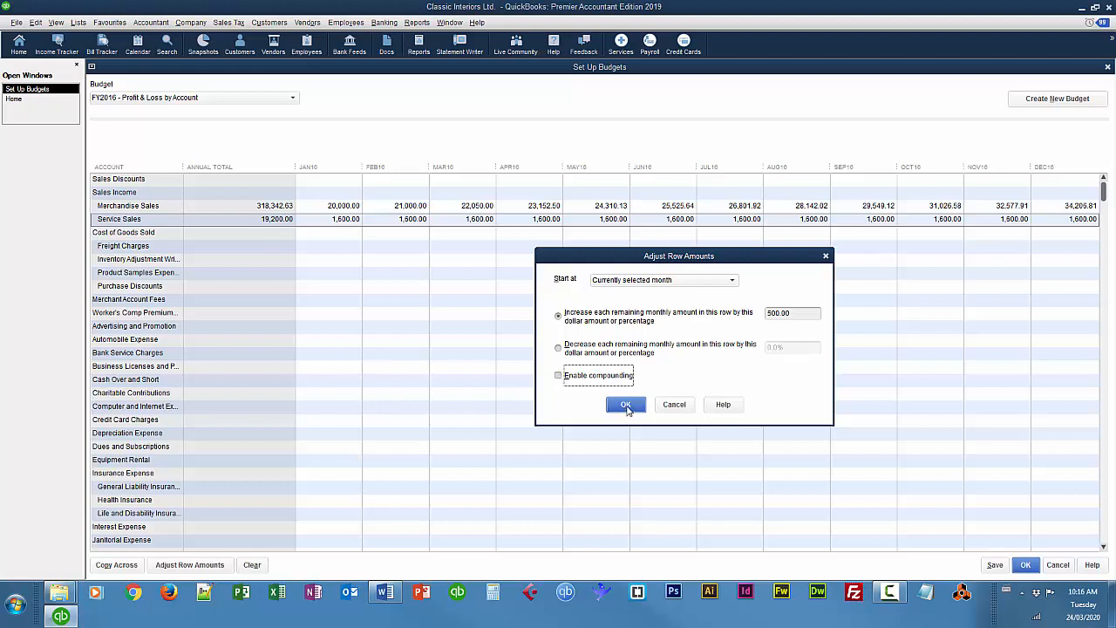
pyautogui.click(625, 405)
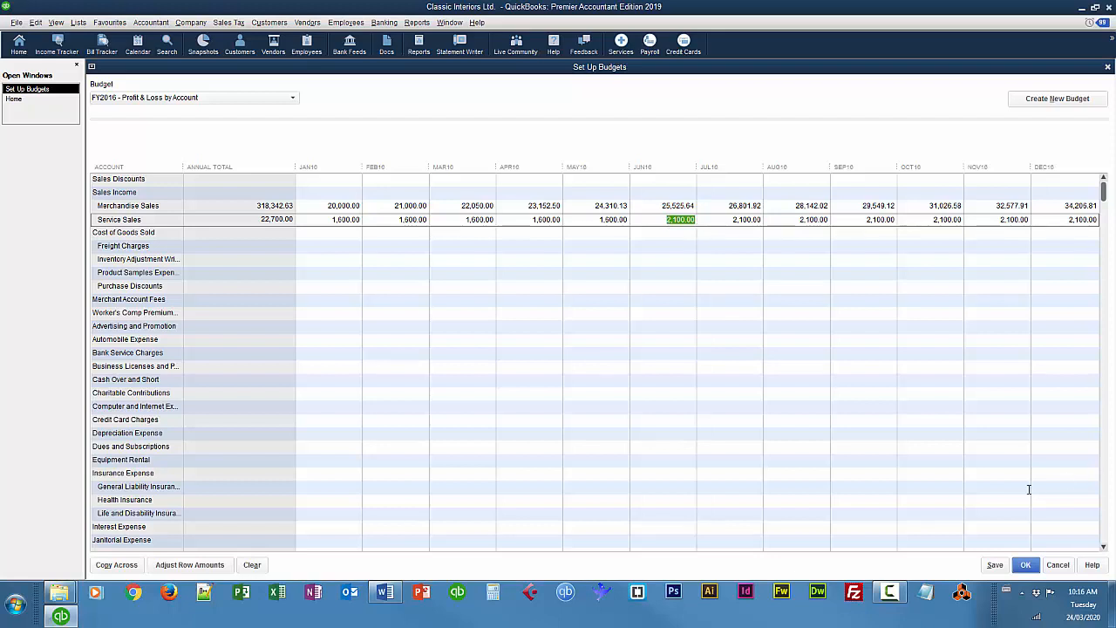
pyautogui.click(1025, 564)
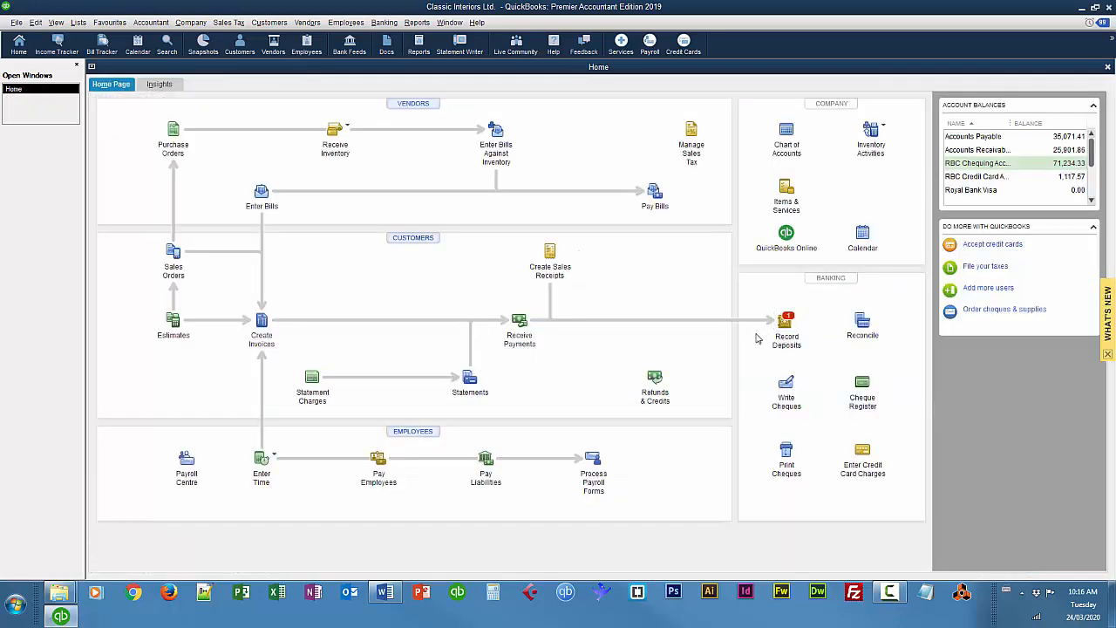